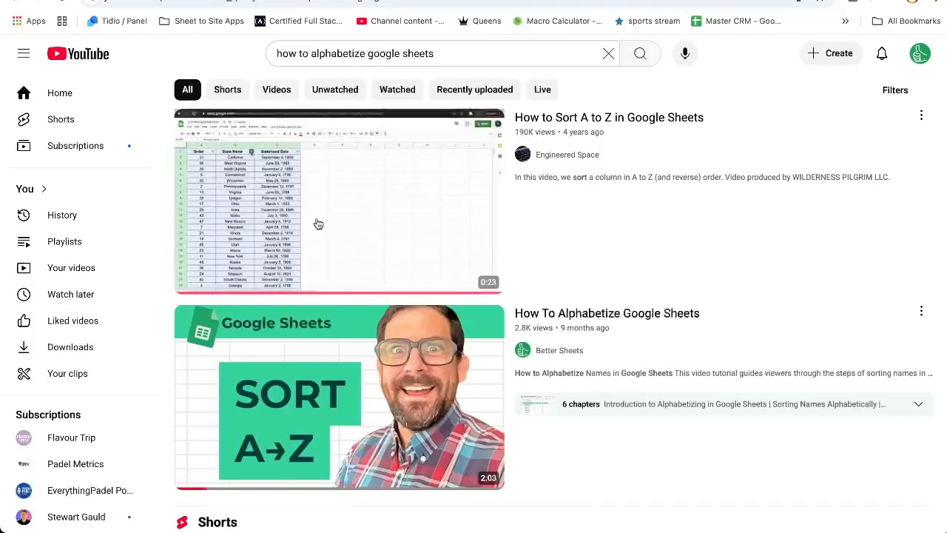
# Compare the YouTube search box query with the key phrase in cell A2 of the spreadsheet.
pyautogui.moveTo(468, 185)
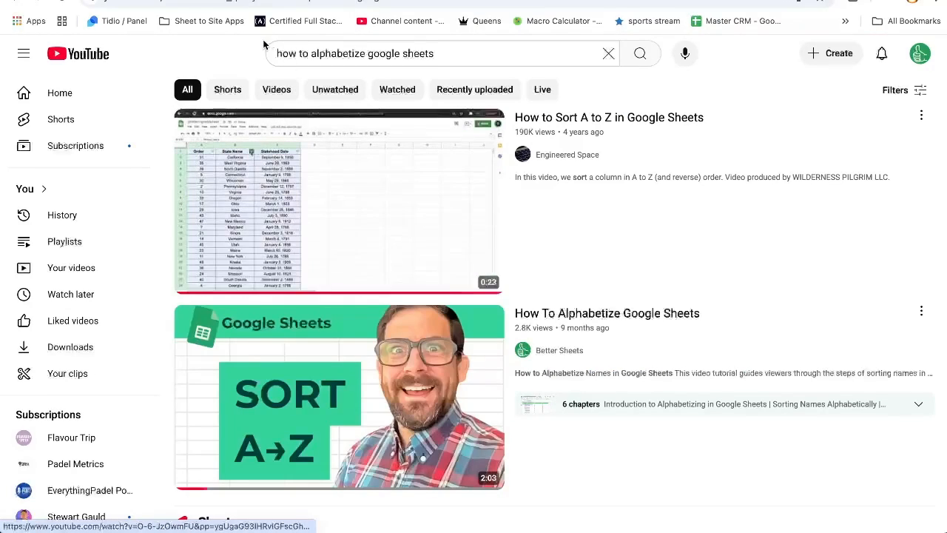
pyautogui.click(468, 54)
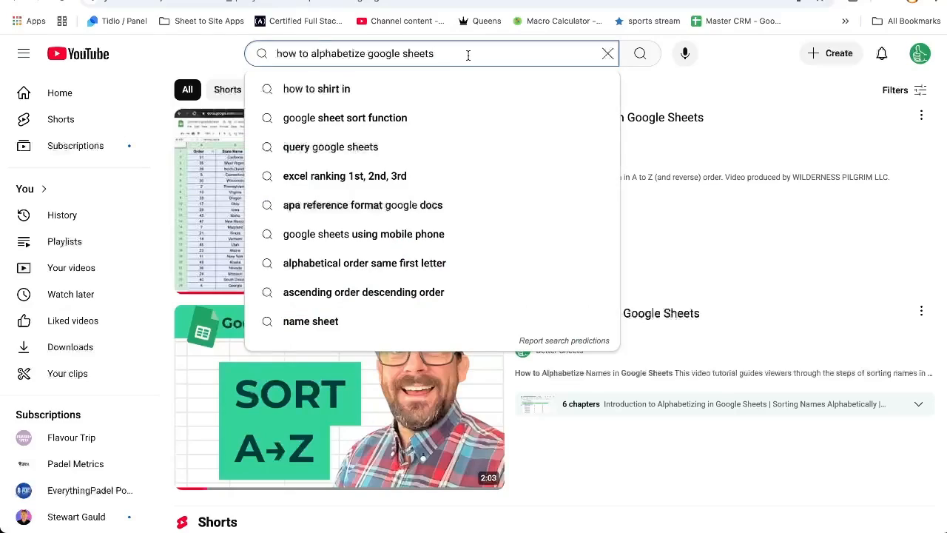
pyautogui.moveTo(468, 55); pyautogui.dragTo(261, 54)
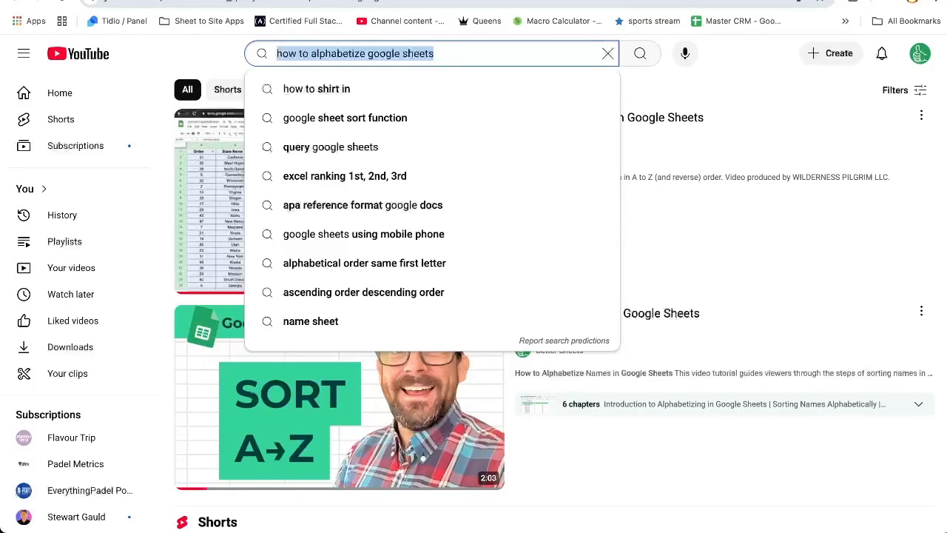
pyautogui.hotkey('ctrl', 'shift', 'Tab')
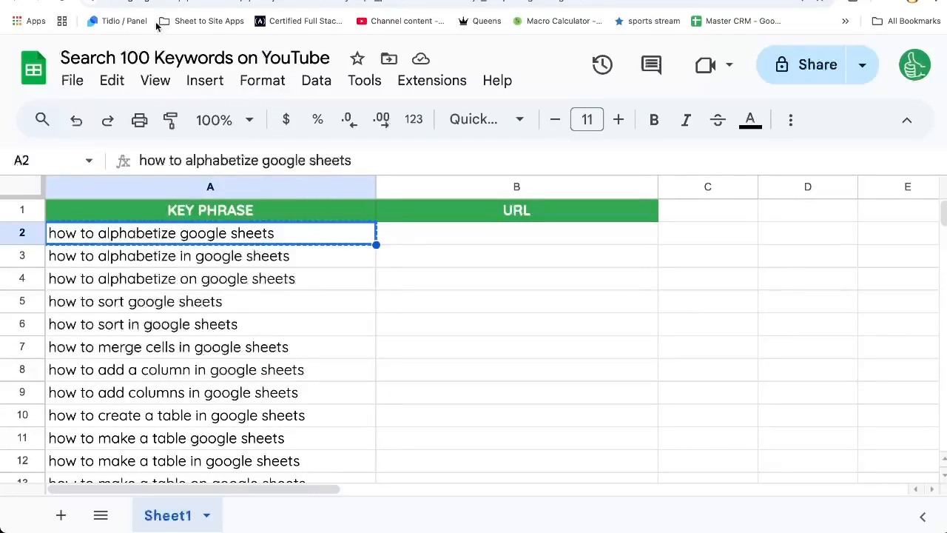
pyautogui.click(435, 252)
pyautogui.click(435, 241)
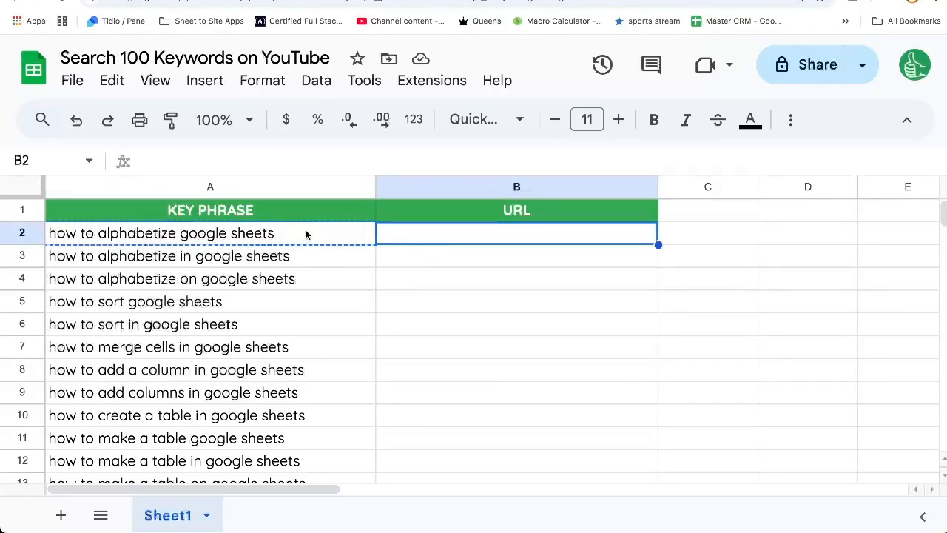
pyautogui.click(296, 234)
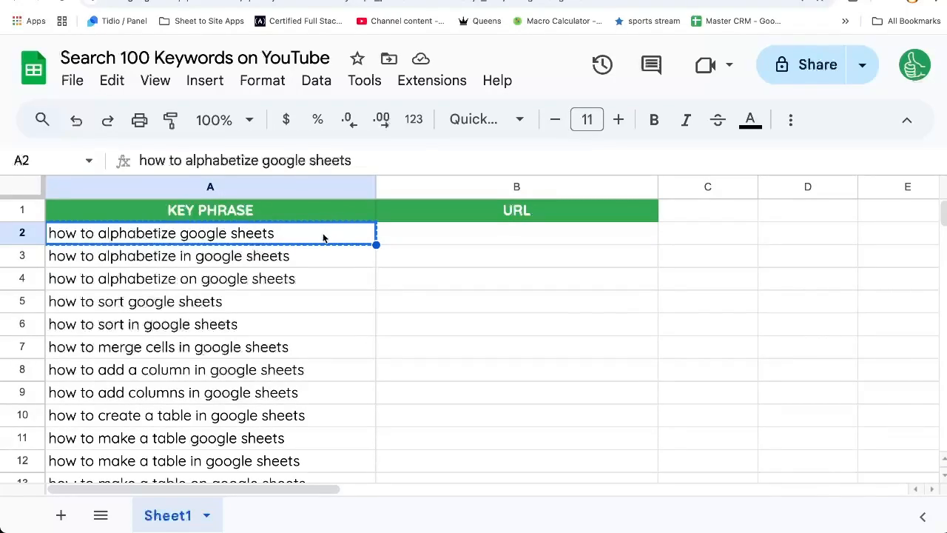
pyautogui.click(429, 235)
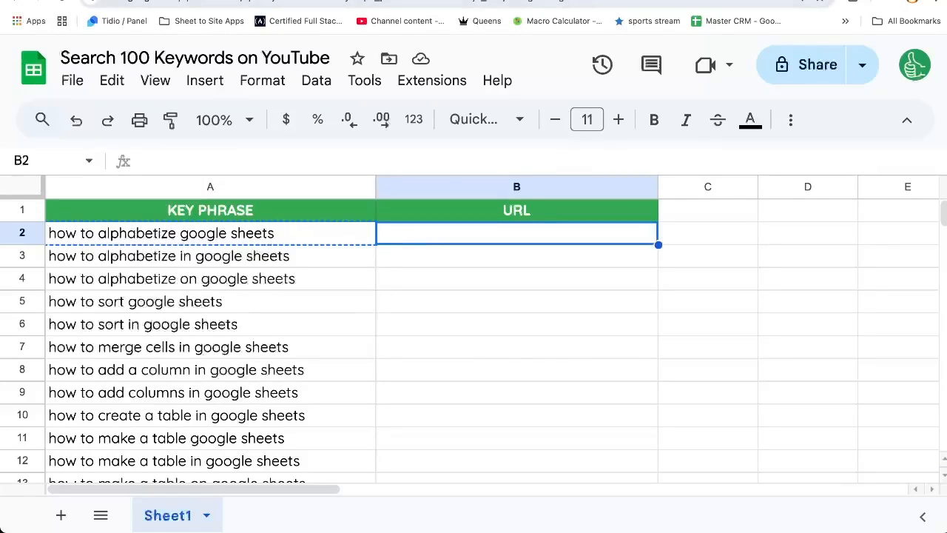
# Copy the YouTube search results page URL and paste it into cell B2.
pyautogui.click(341, 0)
pyautogui.click(370, 2)
pyautogui.hotkey('ctrl', 'shift', 'Tab')
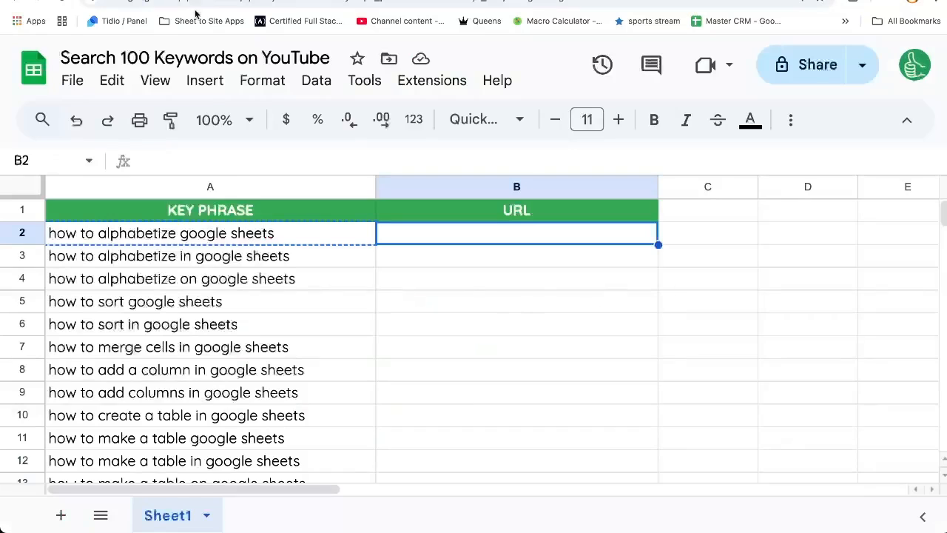
pyautogui.doubleClick(439, 236)
pyautogui.write('https://www.youtube.com/results?search_query=how+to+alphabetize+google+sheets')
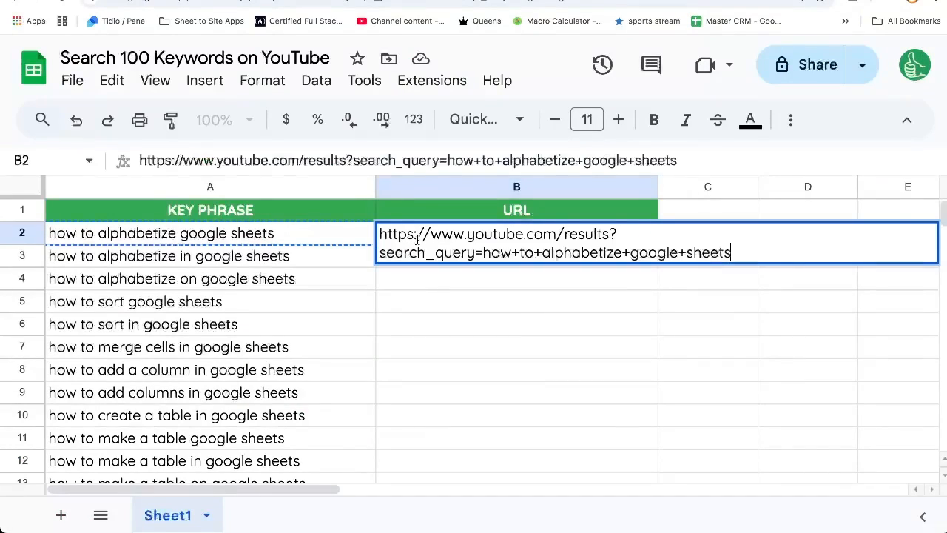
pyautogui.moveTo(422, 236); pyautogui.dragTo(554, 243)
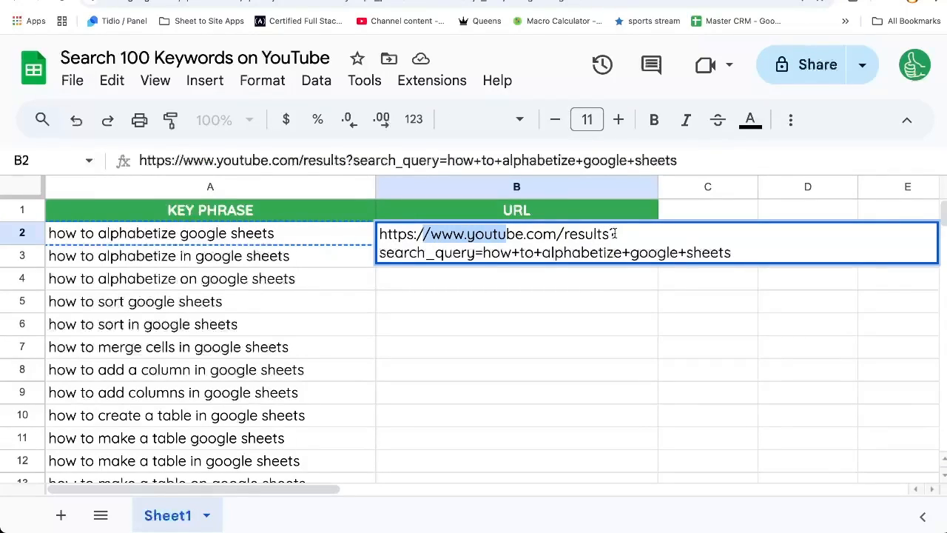
pyautogui.moveTo(609, 234); pyautogui.dragTo(622, 235)
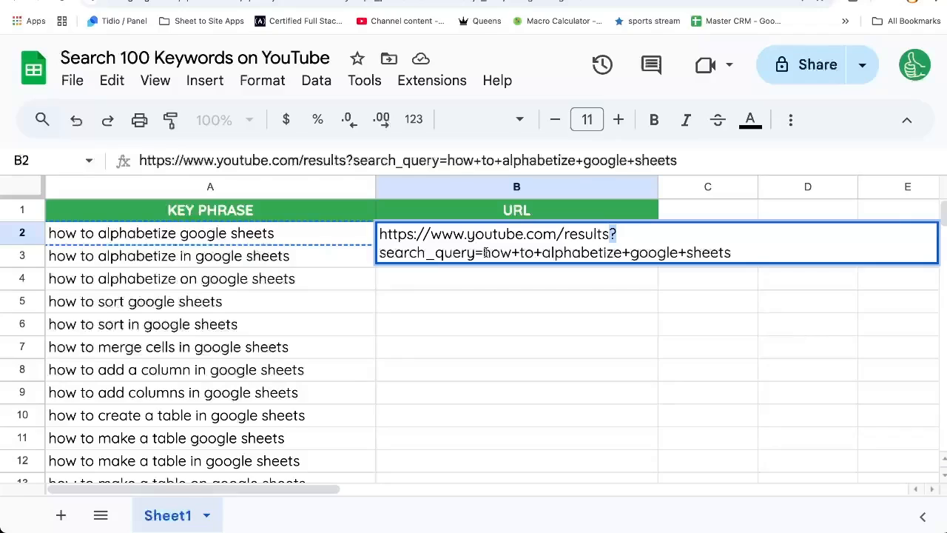
pyautogui.moveTo(727, 252); pyautogui.dragTo(774, 261)
pyautogui.press('BackSpace')
pyautogui.press('Home')
pyautogui.write('="')
pyautogui.press('End')
# Append &ENCODEURL(A2) to the B2 formula and enter it.
pyautogui.write('"')
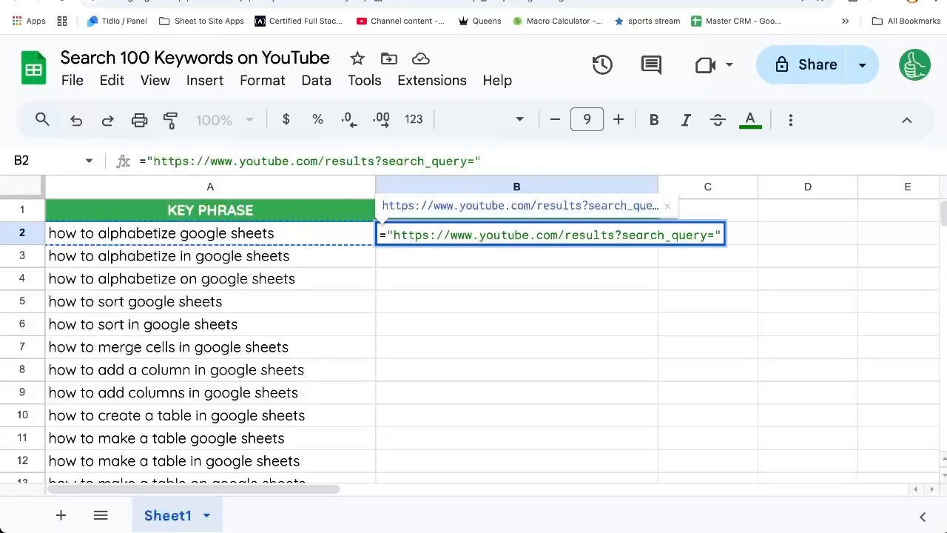
pyautogui.write('&ENC')
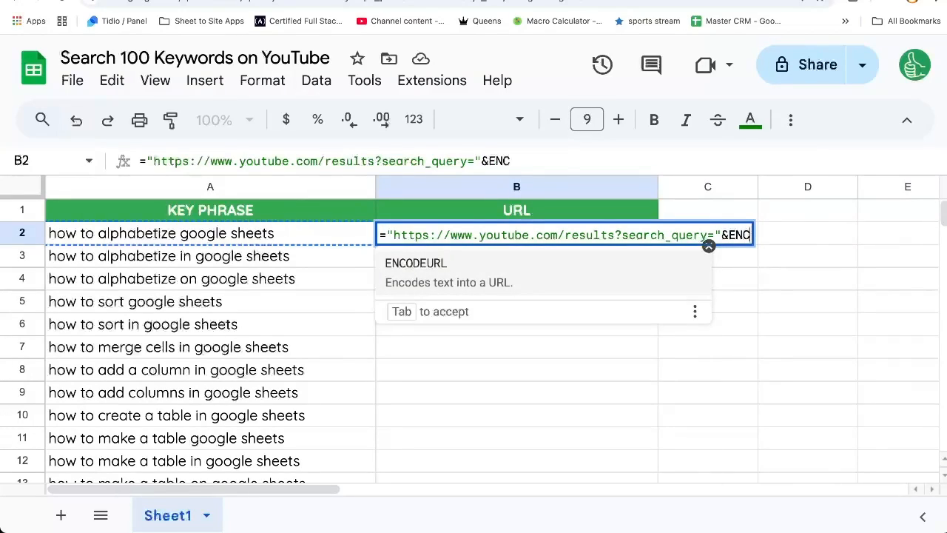
pyautogui.press('Tab')
pyautogui.click(169, 235)
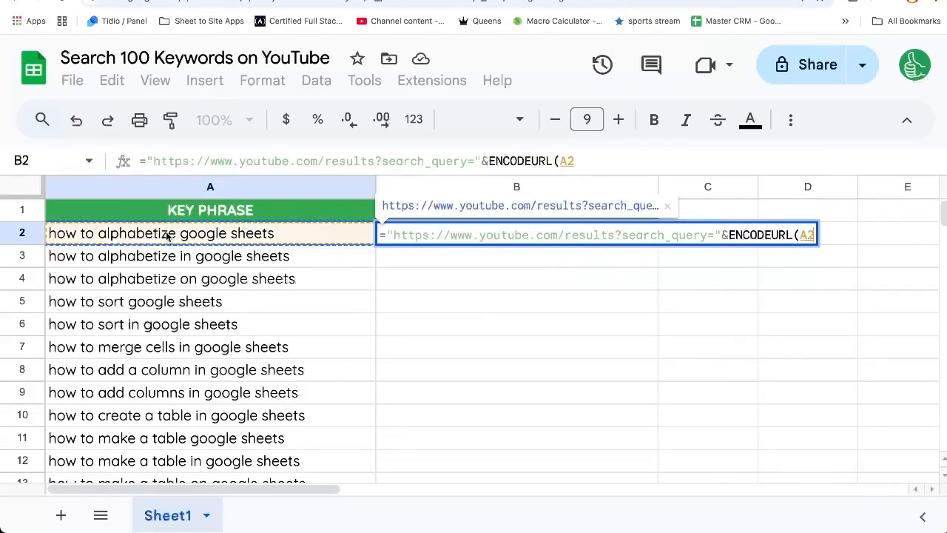
pyautogui.write(')')
pyautogui.press('Return')
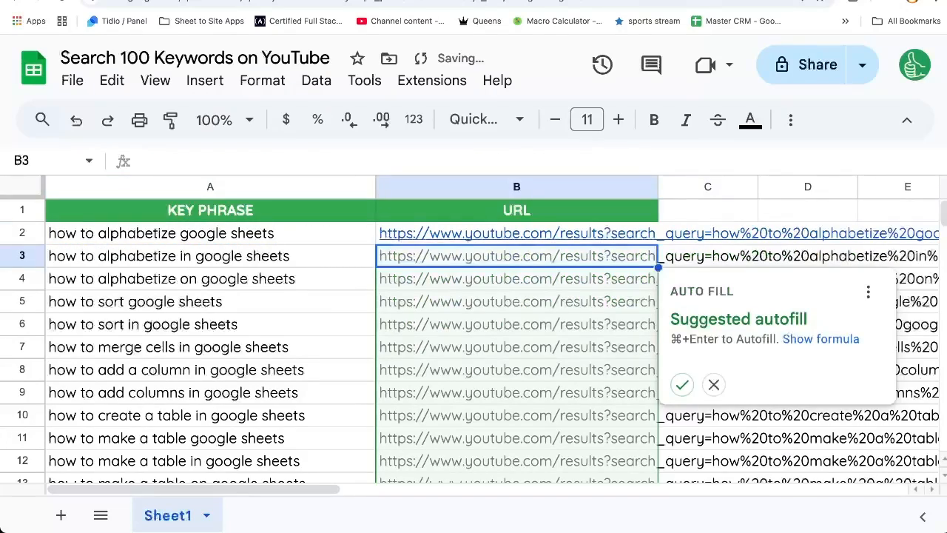
# Decline the suggested autofill and copy the B2 formula into cells B3 through B5.
pyautogui.press('Escape')
pyautogui.press('Up')
pyautogui.press('super+c')
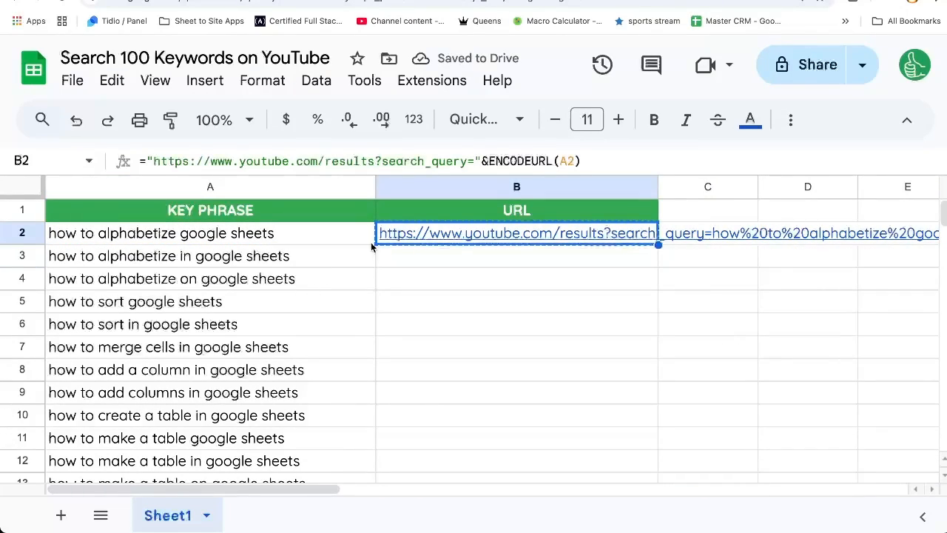
pyautogui.moveTo(394, 235)
pyautogui.click(444, 265)
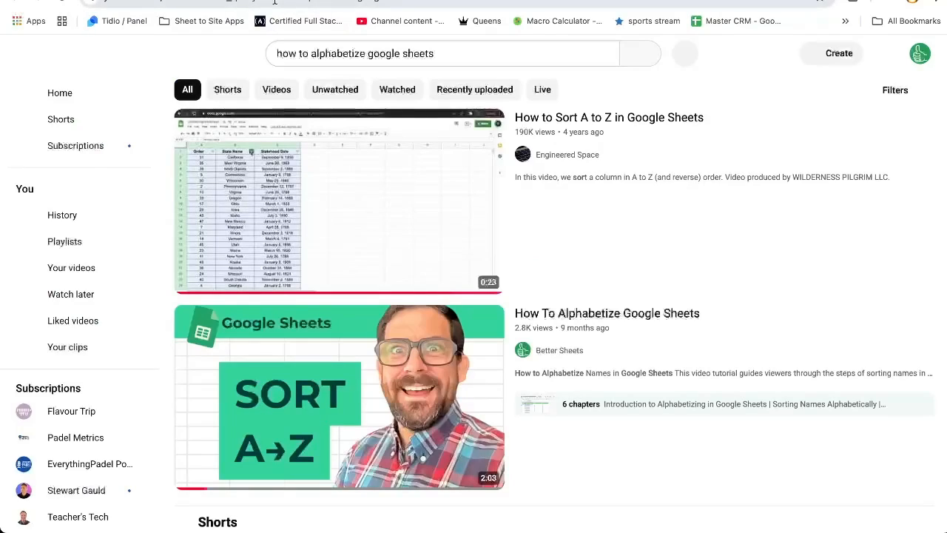
pyautogui.click(332, 51)
pyautogui.click(311, 0)
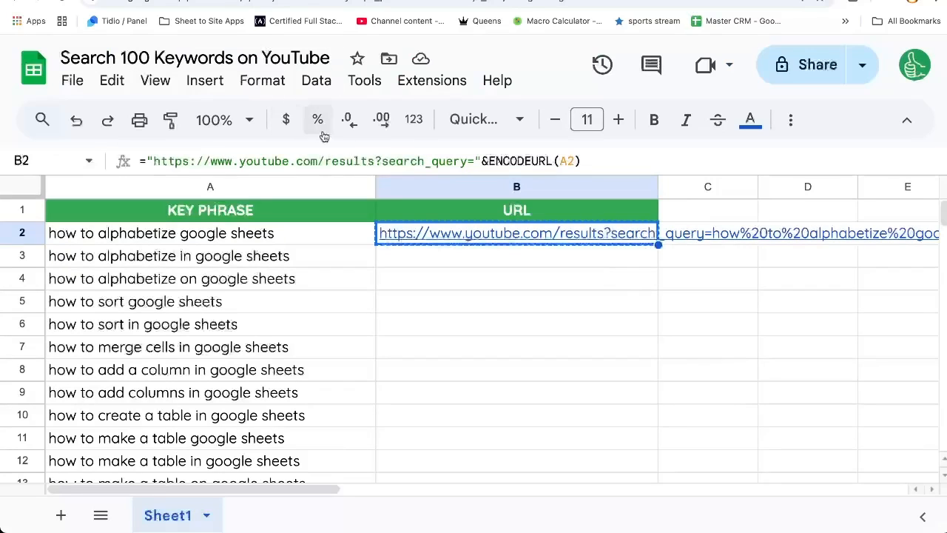
pyautogui.moveTo(447, 235)
pyautogui.press('Down')
pyautogui.hotkey('ctrl', 'v')
pyautogui.press('Down')
pyautogui.hotkey('ctrl', 'v')
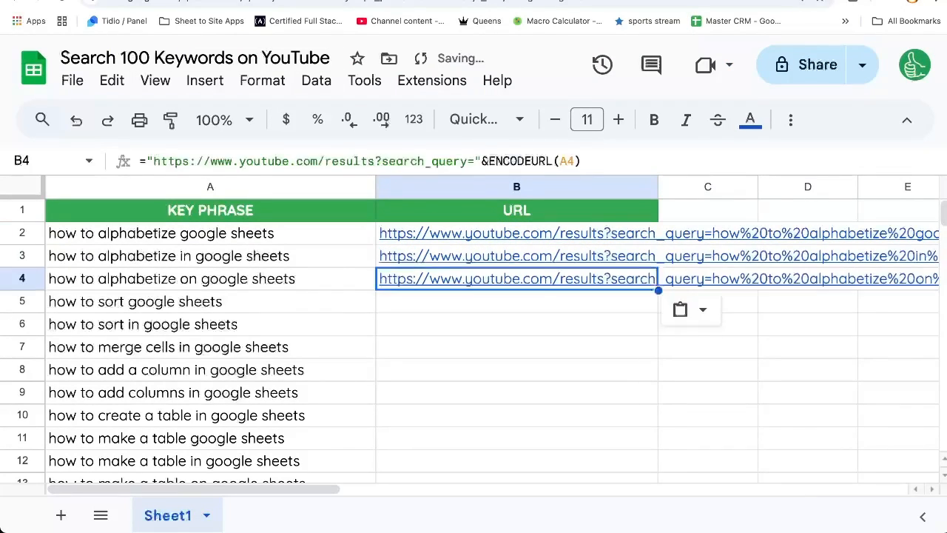
pyautogui.press('Down')
pyautogui.hotkey('ctrl', 'v')
# Open the B5 URL in a new browser tab to test the YouTube search, then close that tab.
pyautogui.press('Up')
pyautogui.press('Up')
pyautogui.hotkey('ctrl', 'c')
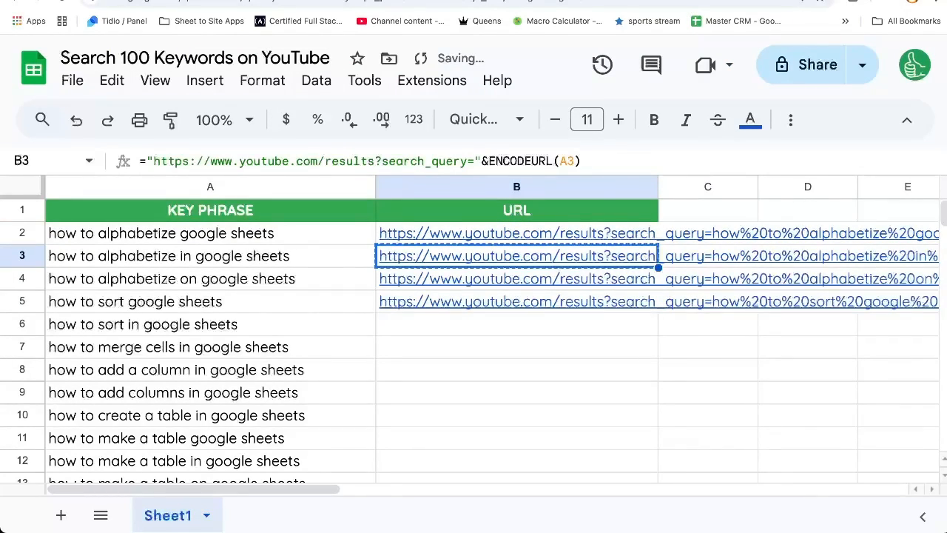
pyautogui.press('Down')
pyautogui.press('Down')
pyautogui.hotkey('ctrl', 'c')
pyautogui.hotkey('ctrl', 't')
pyautogui.hotkey('ctrl', 'v')
pyautogui.press('Return')
pyautogui.click(291, 56)
pyautogui.click(238, 76)
pyautogui.moveTo(277, 52); pyautogui.dragTo(461, 51)
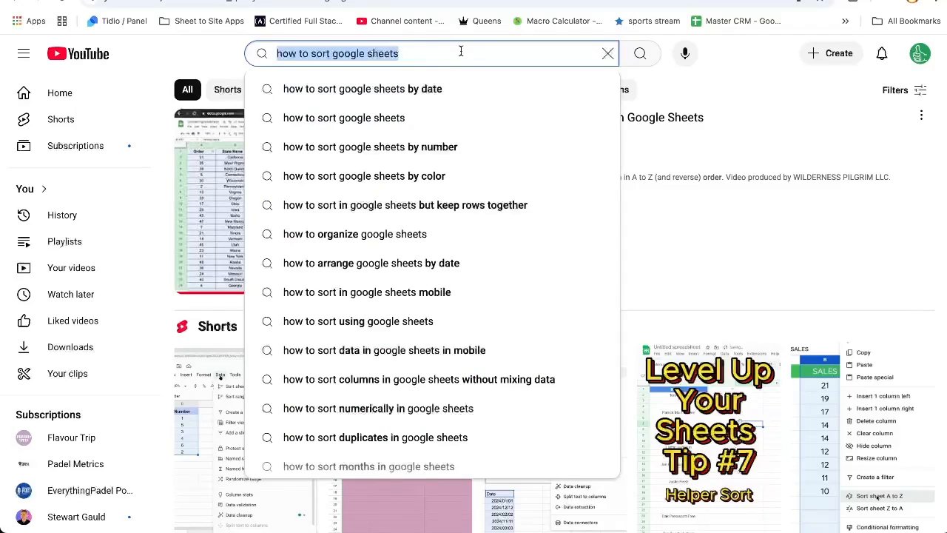
pyautogui.click(223, 74)
pyautogui.hotkey('ctrl', 'w')
# Rename the column B header to YOUTUBE URL.
pyautogui.click(447, 279)
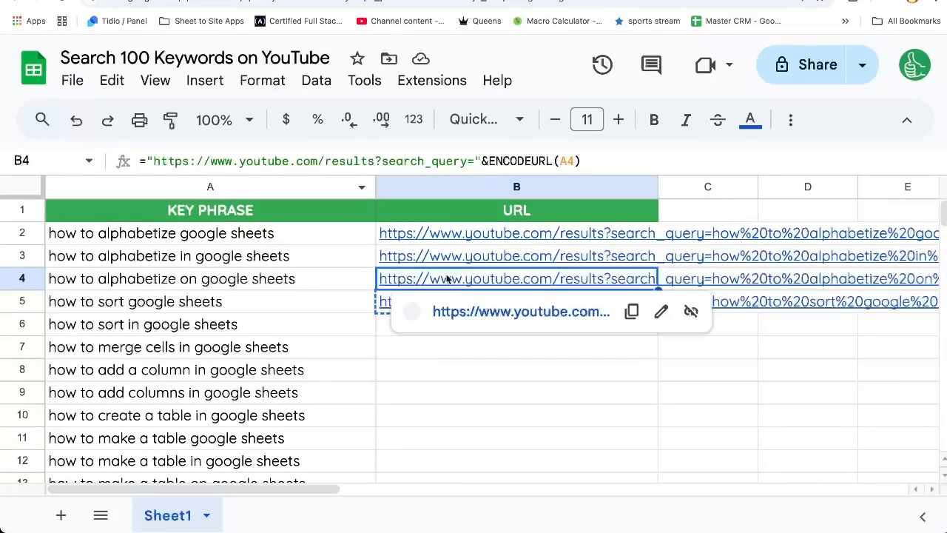
pyautogui.press('Left')
pyautogui.press('Down')
pyautogui.press('Down')
pyautogui.press('Right')
pyautogui.press('Up')
pyautogui.press('Up')
pyautogui.press('Up')
pyautogui.press('Up')
pyautogui.press('Up')
pyautogui.write('YOUTUBE URL')
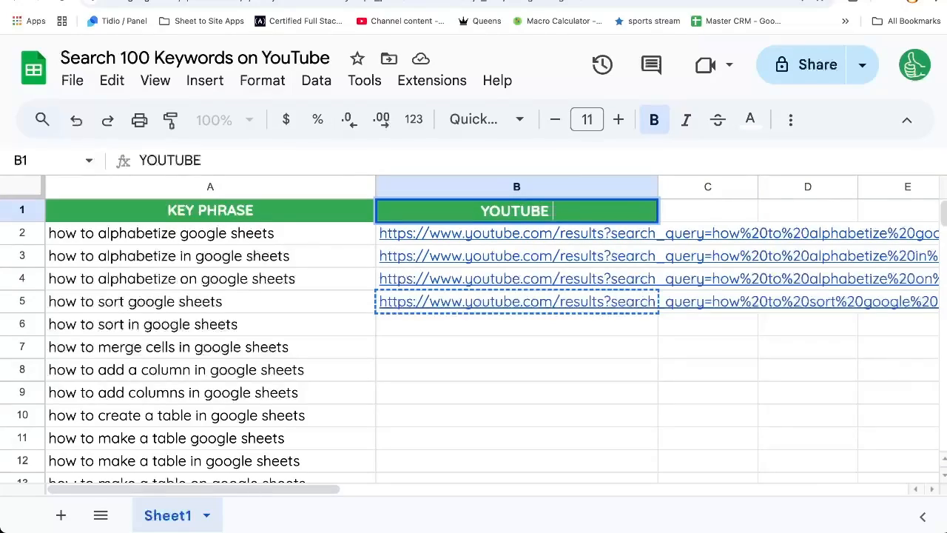
# Enter GOOGLE URL as the header of column C.
pyautogui.press('Tab')
pyautogui.hotkey('ctrl', 'v')
pyautogui.write('GOOGLE URL')
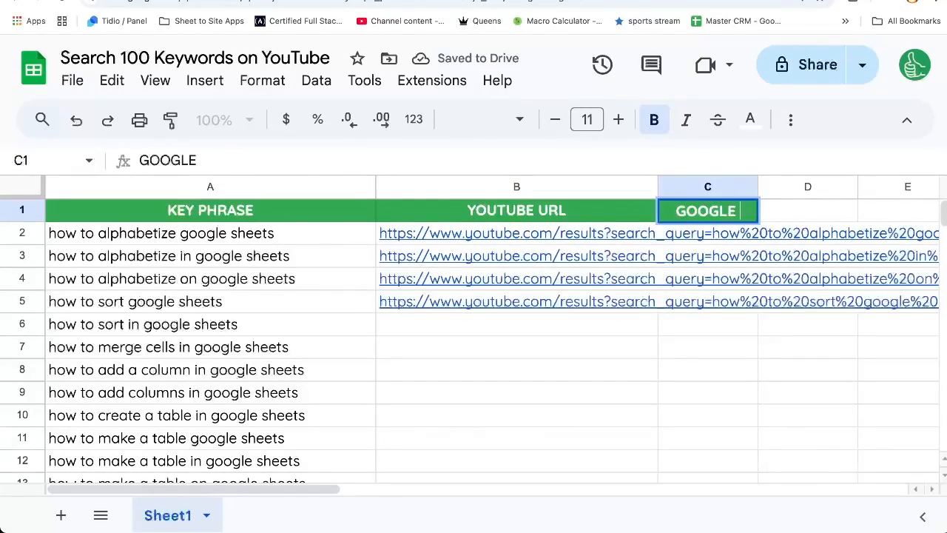
pyautogui.press('Return')
# Search Google for the A2 phrase in a new tab, copy the results page URL, and close the tab.
pyautogui.click(311, 224)
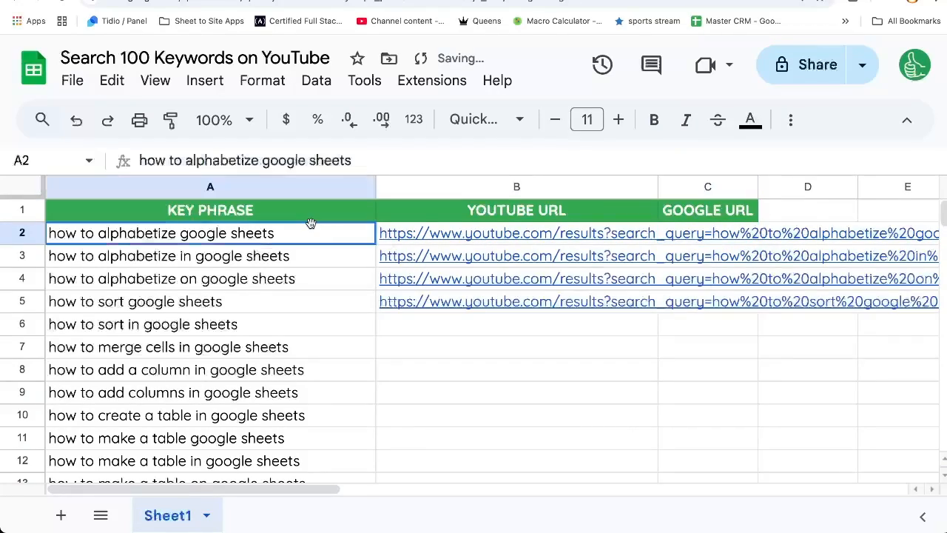
pyautogui.hotkey('ctrl', 'c')
pyautogui.hotkey('ctrl', 't')
pyautogui.hotkey('ctrl', 'v')
pyautogui.press('Return')
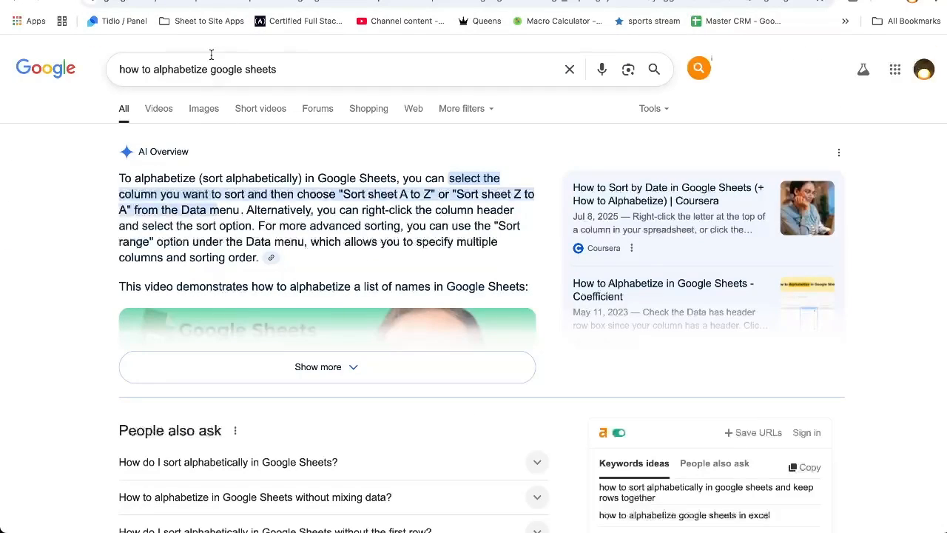
pyautogui.moveTo(363, 2); pyautogui.dragTo(104, 1)
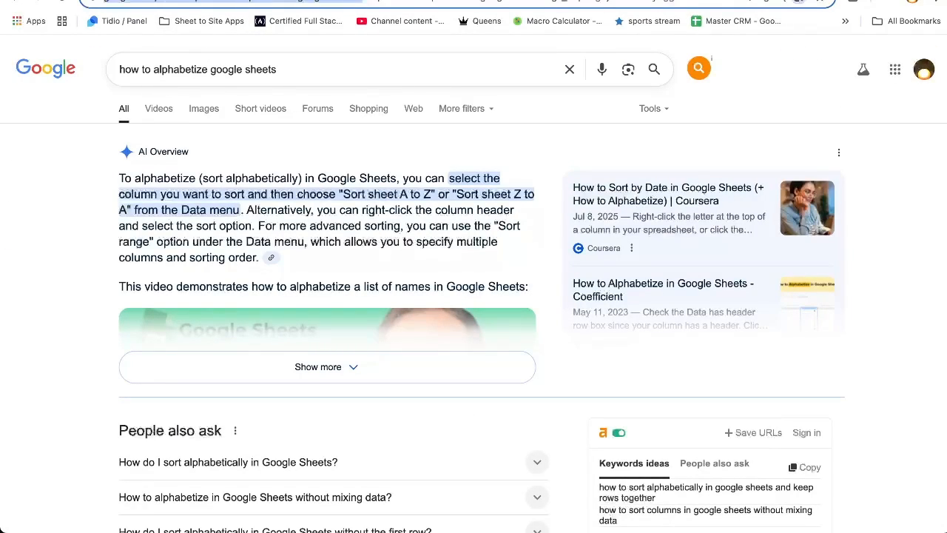
pyautogui.press('super+w')
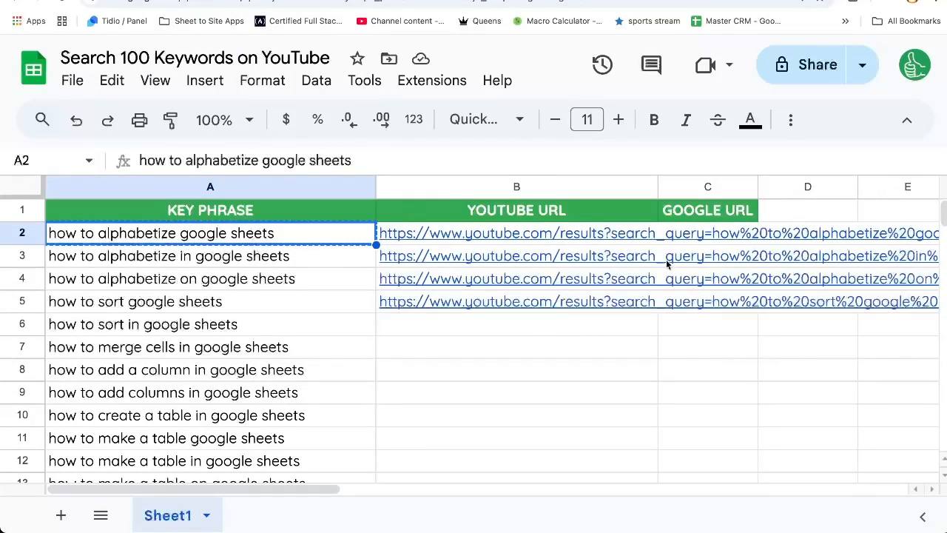
# Paste the Google results URL into C2 and delete its query text.
pyautogui.click(687, 241)
pyautogui.press('super+v')
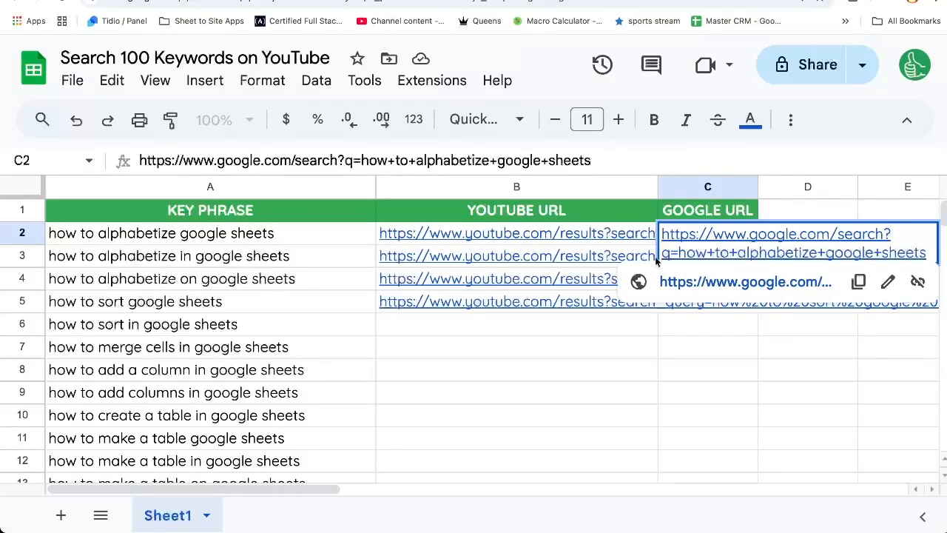
pyautogui.moveTo(678, 251); pyautogui.dragTo(927, 253)
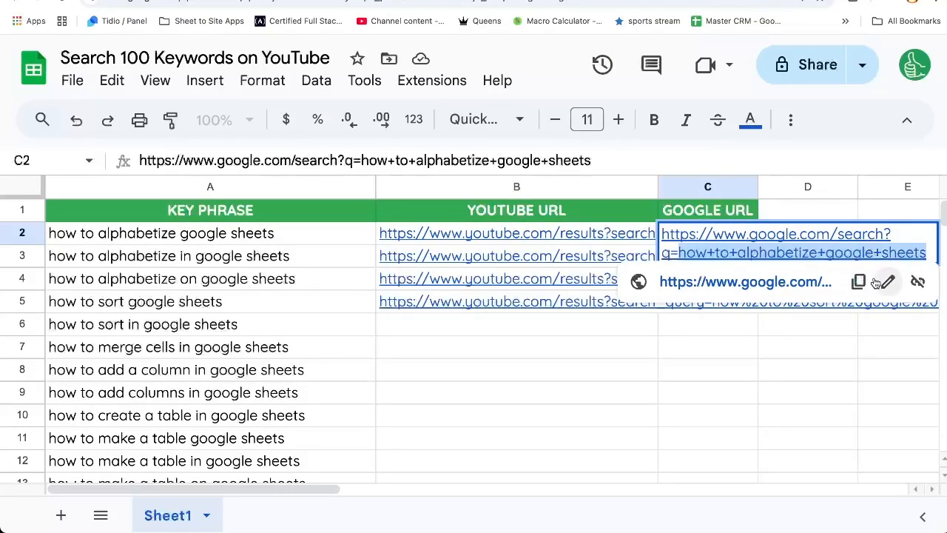
pyautogui.press('BackSpace')
pyautogui.write('"')
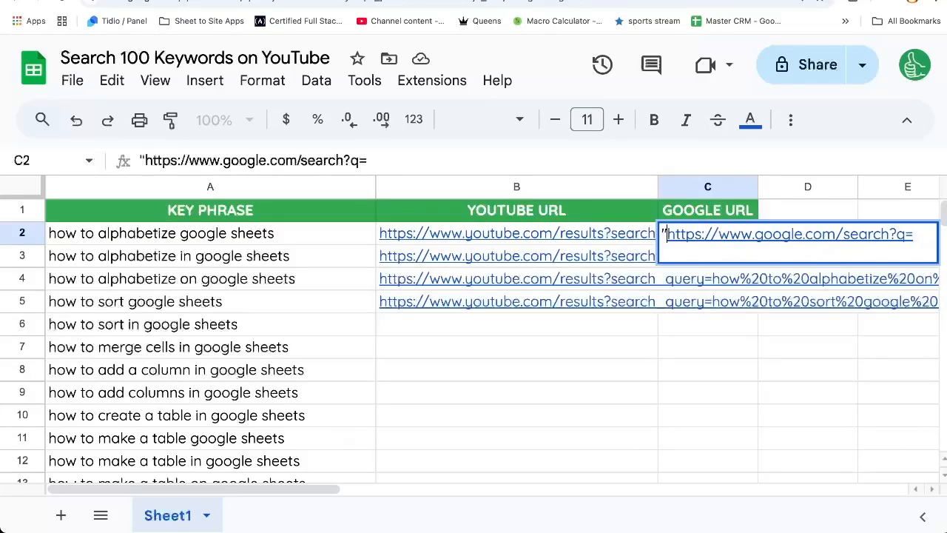
pyautogui.press('Home')
pyautogui.write('=')
pyautogui.press('End')
pyautogui.write('"&')
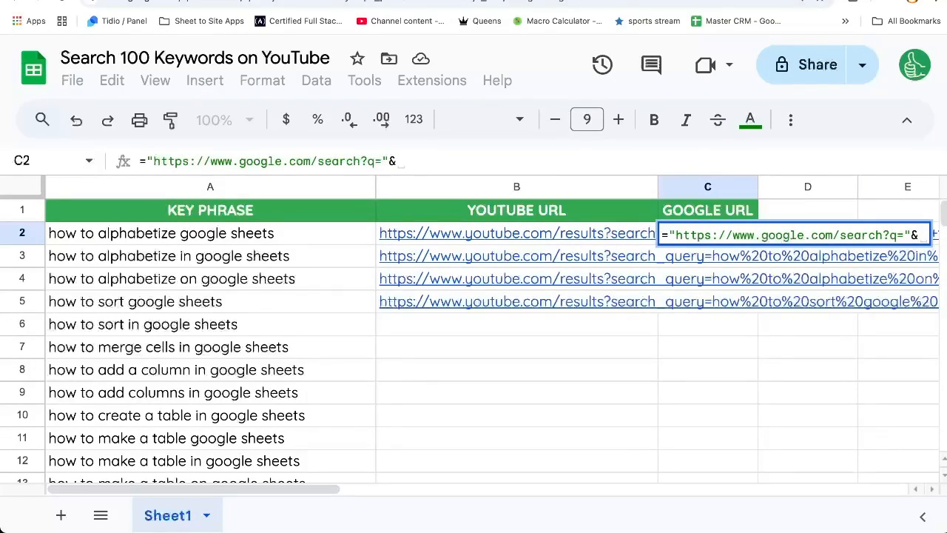
pyautogui.write('ENCOD')
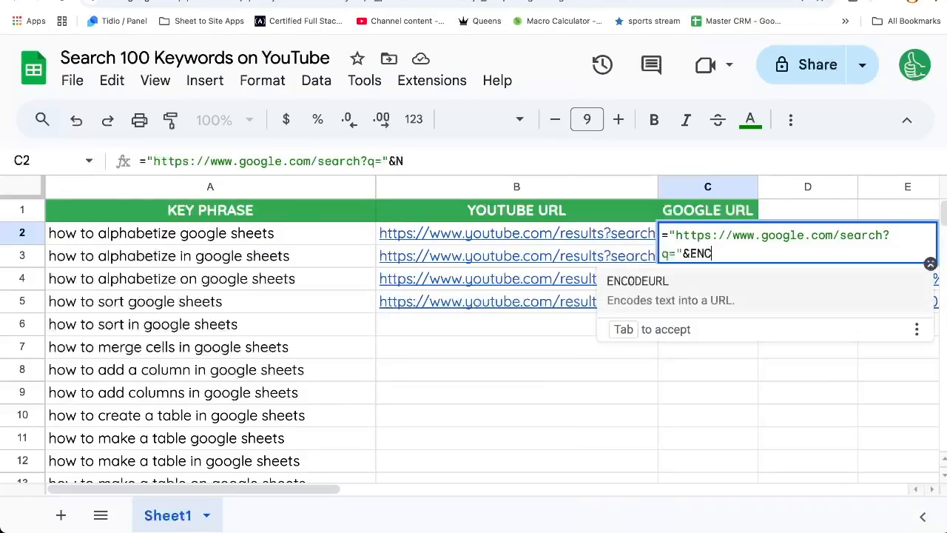
pyautogui.press('Tab')
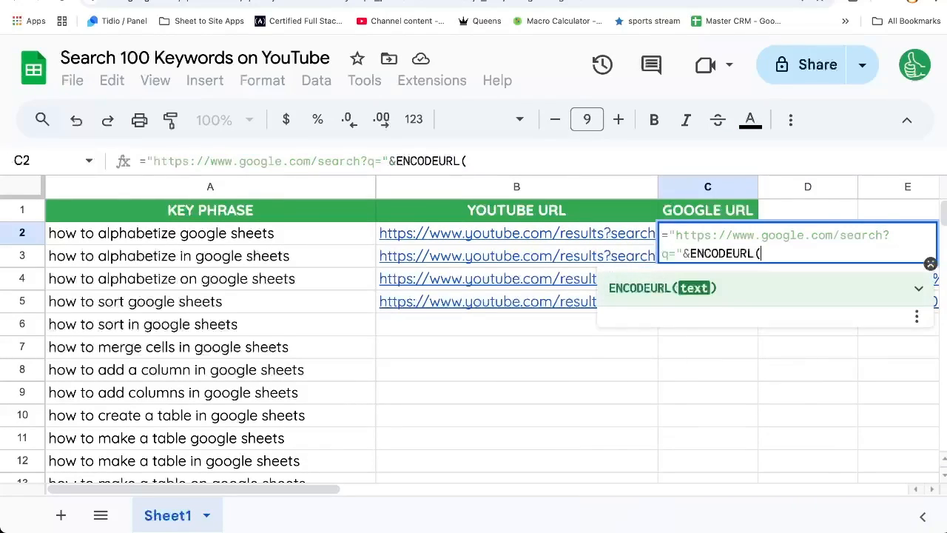
pyautogui.click(328, 239)
pyautogui.press('Return')
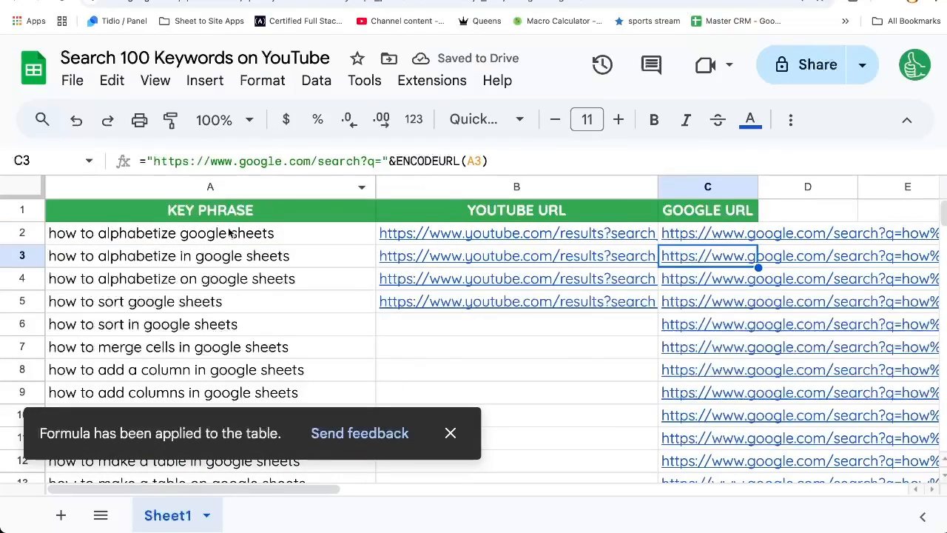
# Fill the YouTube URL formula down column B through the last row, and widen the GOOGLE URL column.
pyautogui.click(526, 314)
pyautogui.click(527, 304)
pyautogui.press('super+shift+Down')
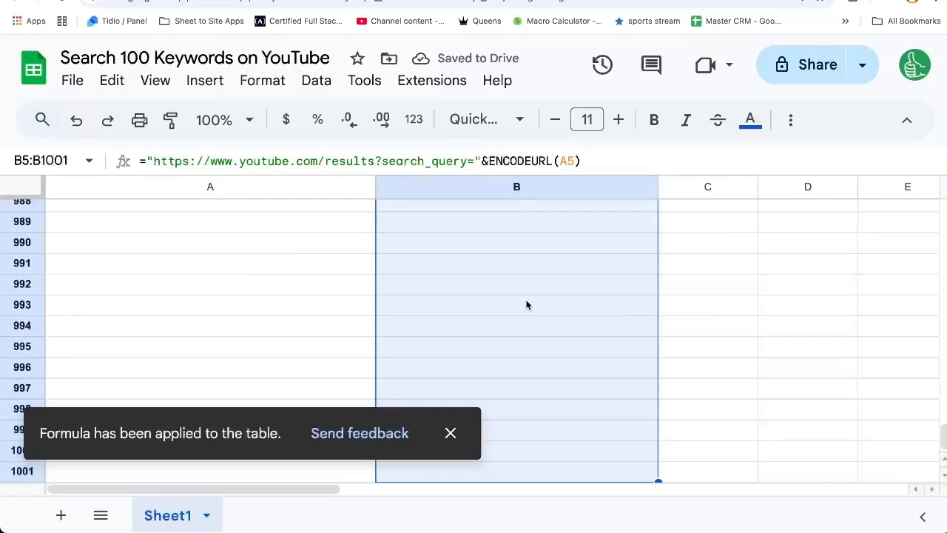
pyautogui.press('super+d')
pyautogui.press('Up')
pyautogui.press('Left')
pyautogui.press('Down')
pyautogui.press('super+Up')
pyautogui.press('Right')
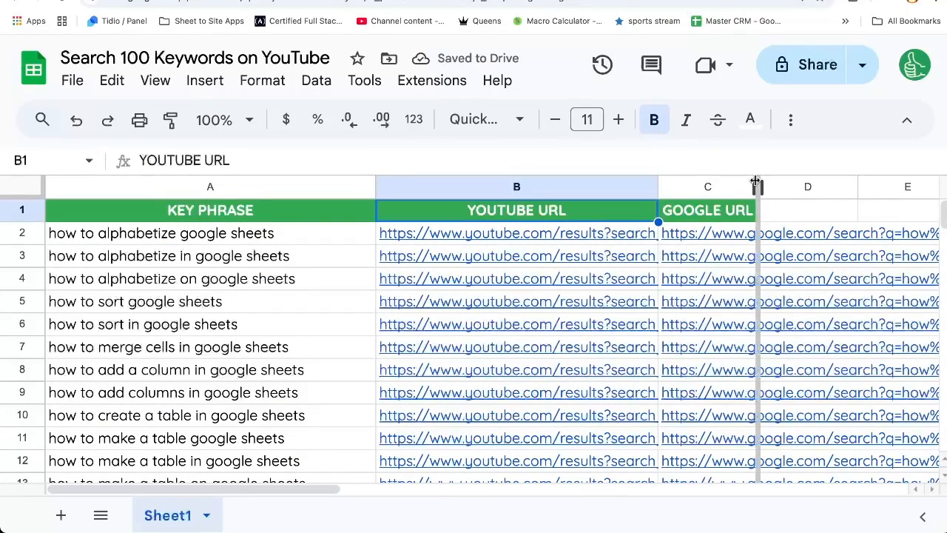
pyautogui.moveTo(759, 187); pyautogui.dragTo(884, 186)
pyautogui.click(468, 236)
pyautogui.press('super+shift+Down')
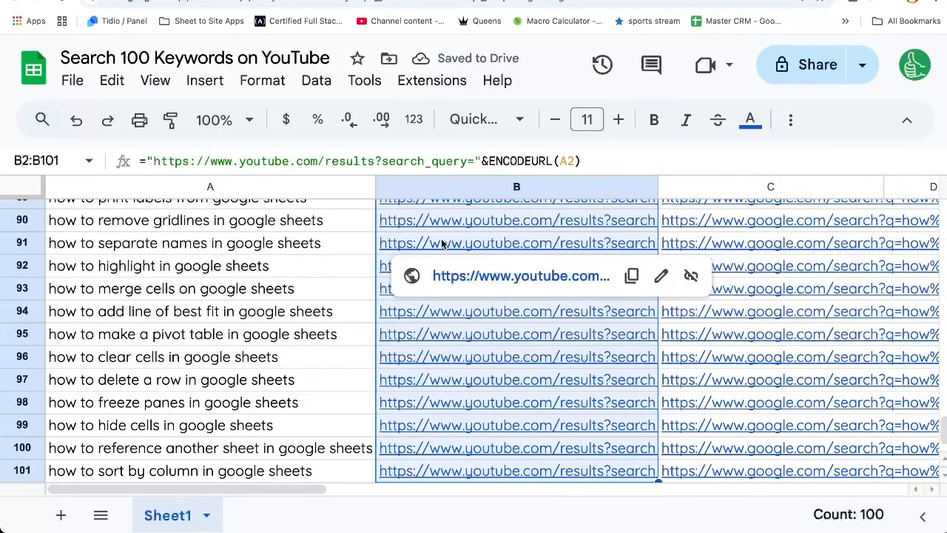
pyautogui.rightClick(444, 246)
pyautogui.scroll(-5, 524, 307)
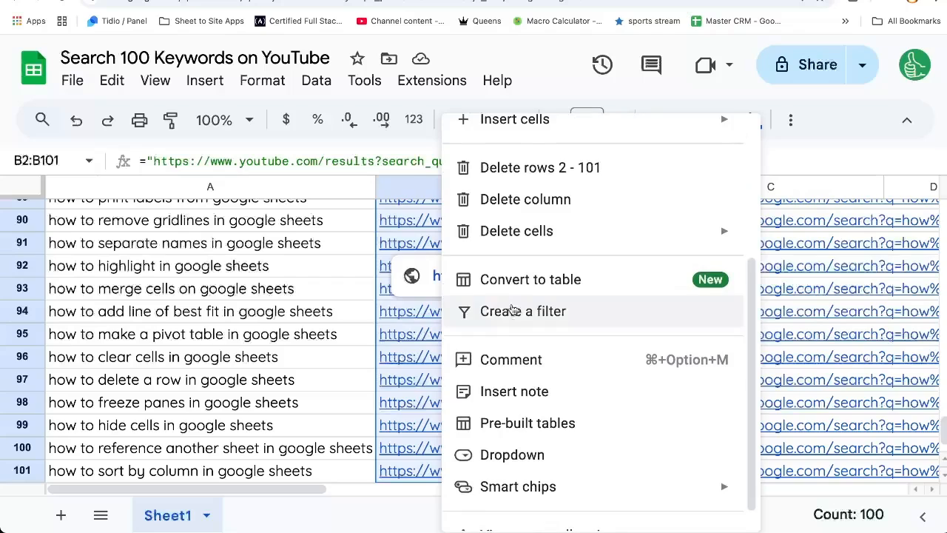
pyautogui.moveTo(548, 518)
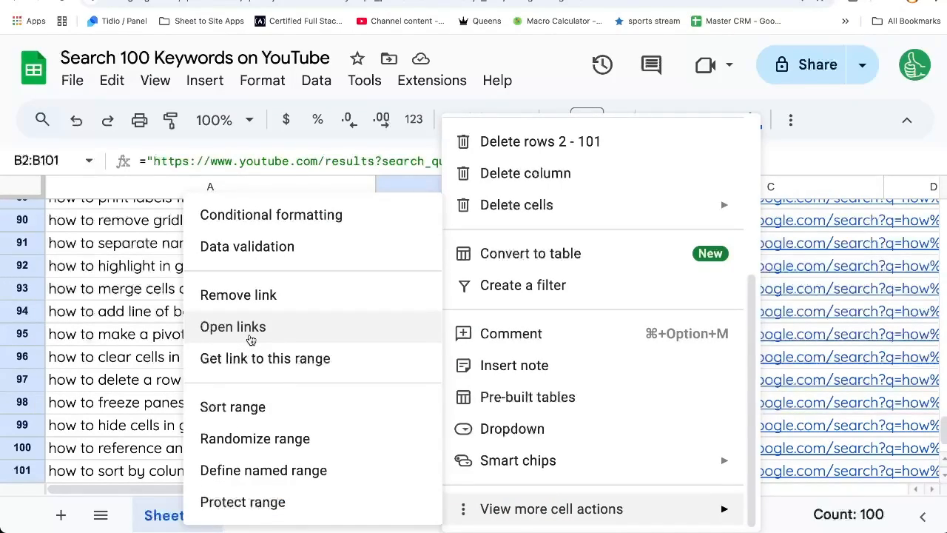
pyautogui.click(159, 320)
pyautogui.scroll(20, 469, 244)
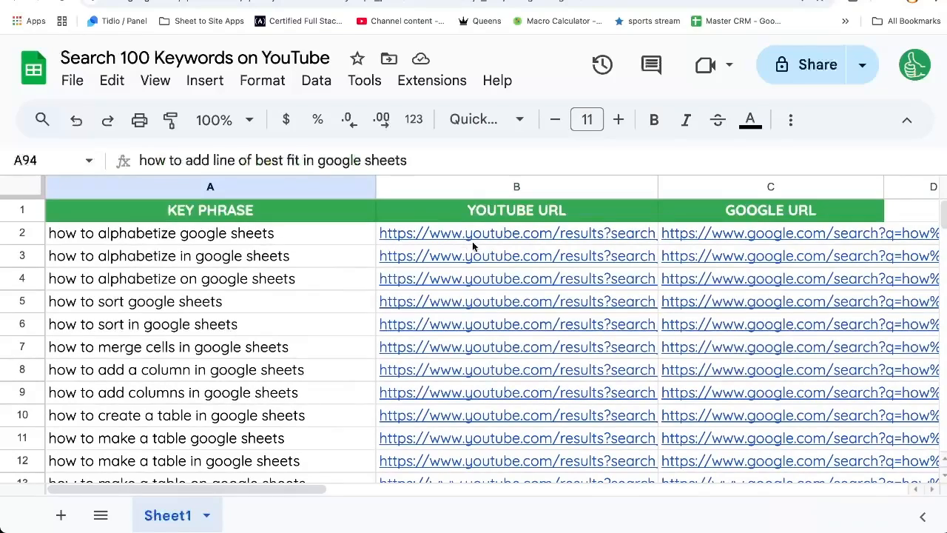
# Open the links of the first four YouTube URLs in B2:B5 in new tabs.
pyautogui.moveTo(466, 242); pyautogui.dragTo(466, 304)
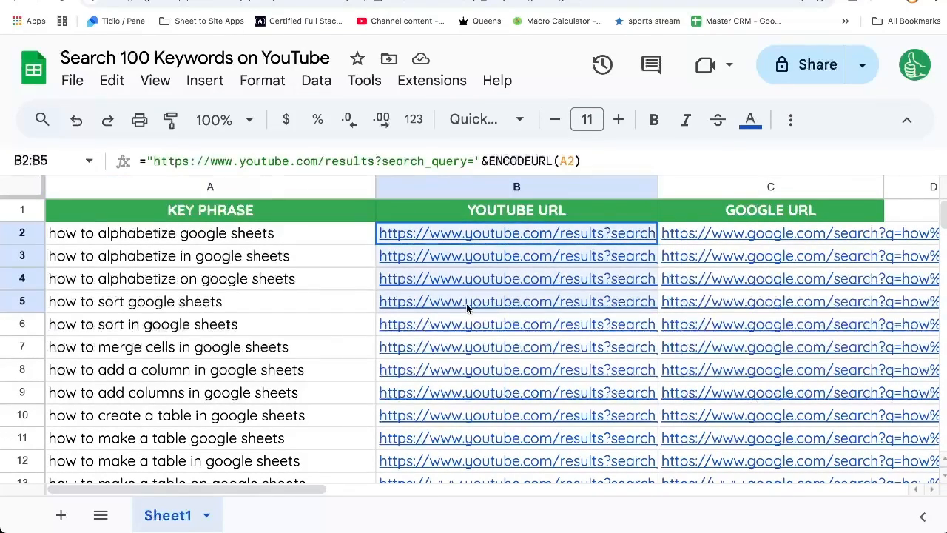
pyautogui.rightClick(466, 303)
pyautogui.scroll(-5, 590, 408)
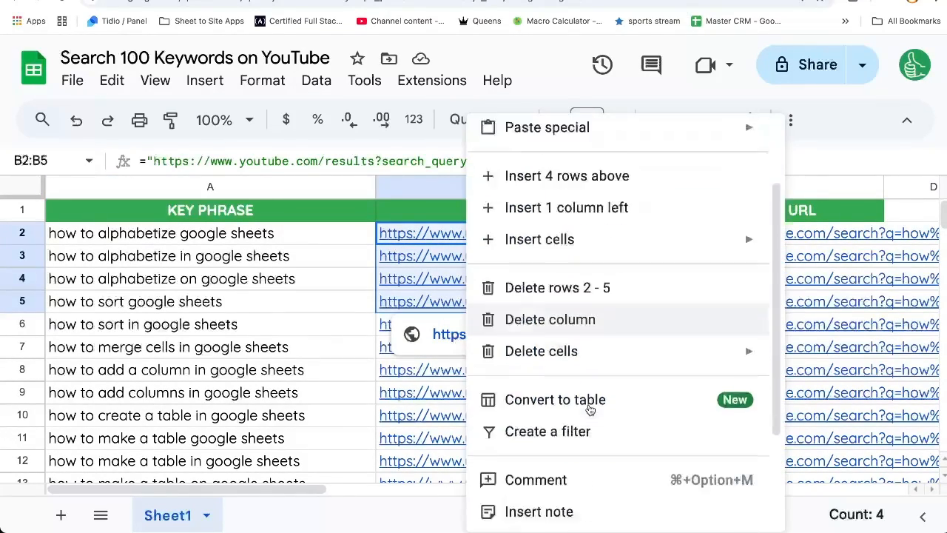
pyautogui.moveTo(628, 507)
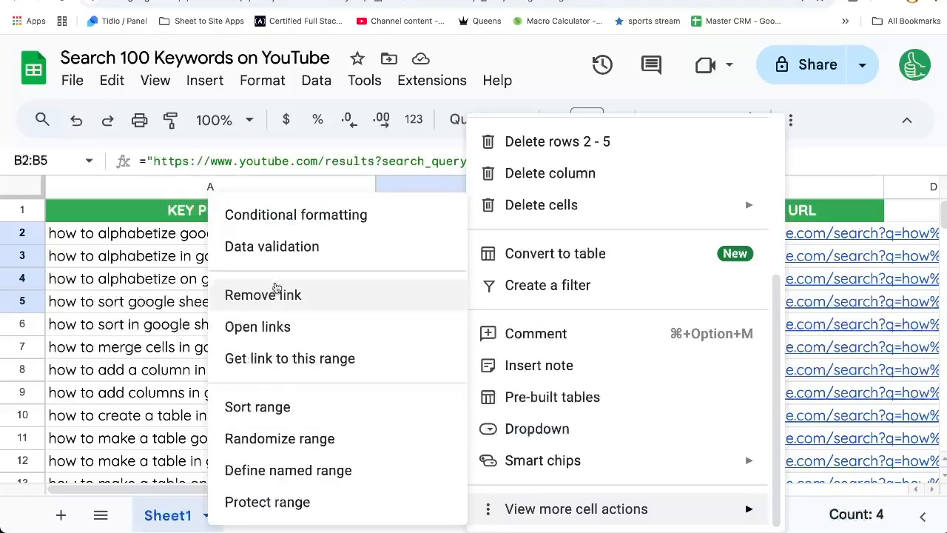
pyautogui.click(276, 329)
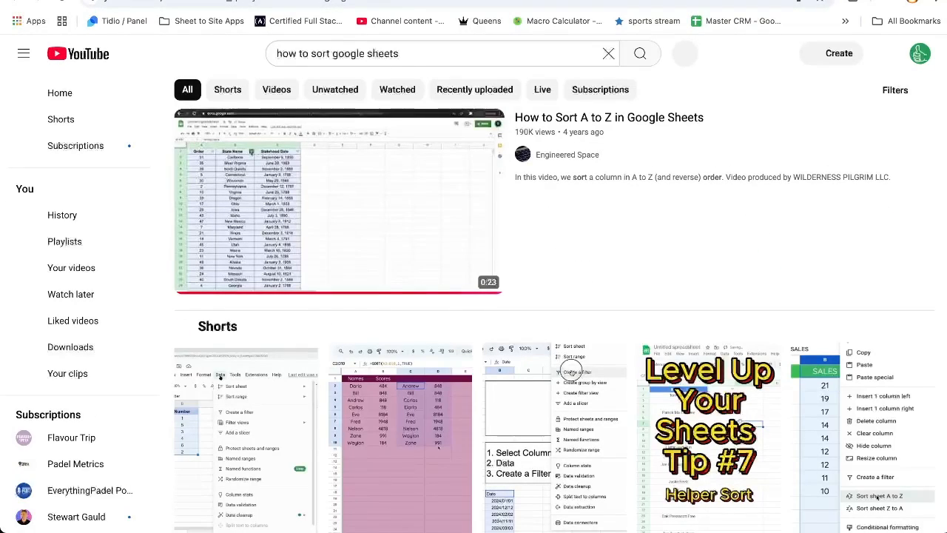
# Review the opened YouTube search result tabs for the keyword phrases.
pyautogui.scroll(-5, 431, 310)
pyautogui.scroll(-20, 431, 309)
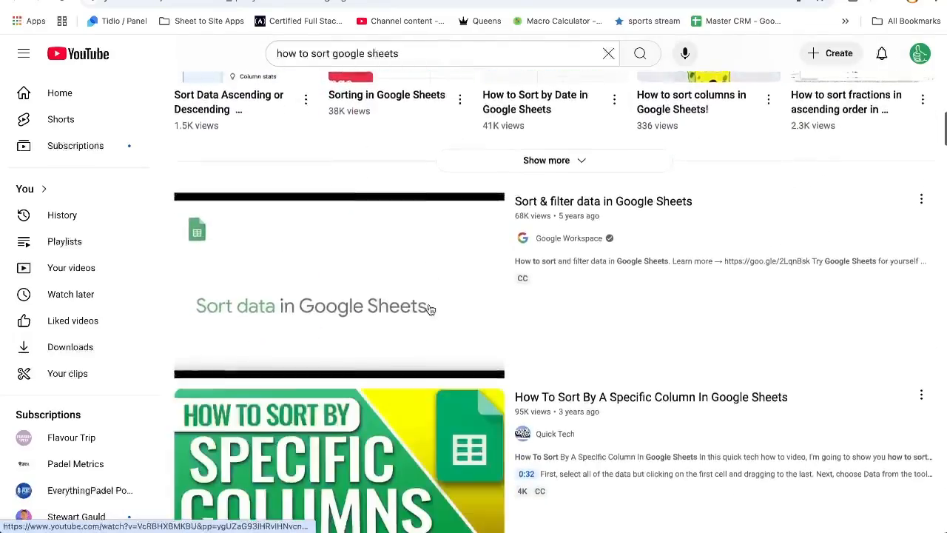
pyautogui.scroll(-20, 431, 310)
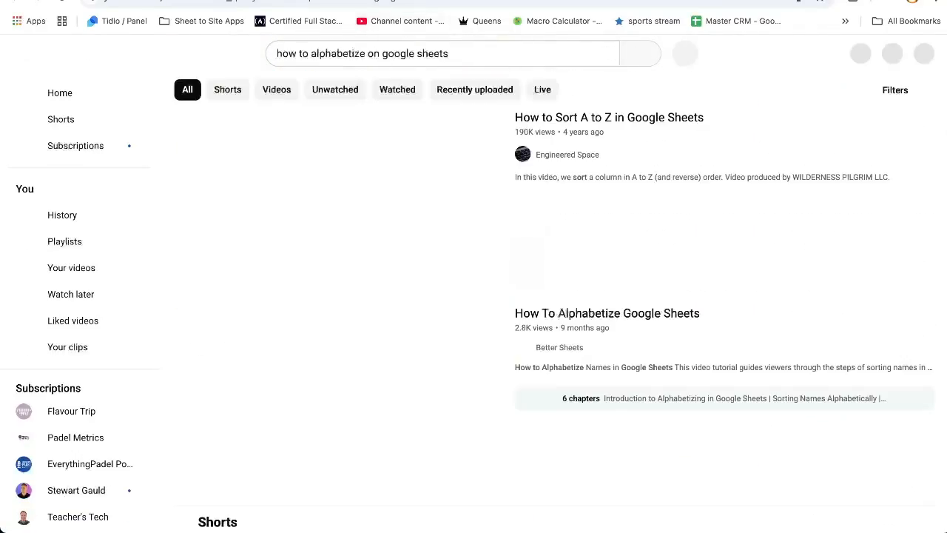
pyautogui.scroll(-2, 436, 218)
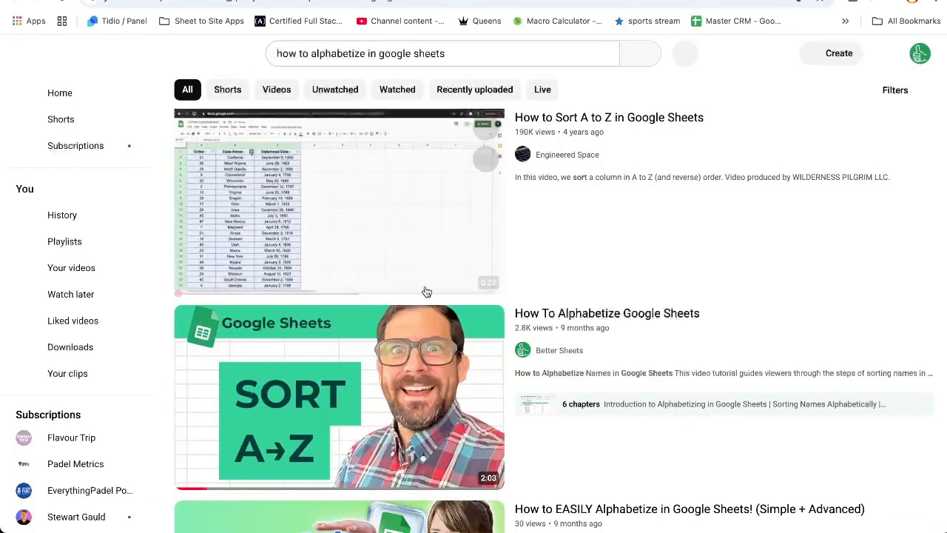
pyautogui.scroll(-1, 427, 290)
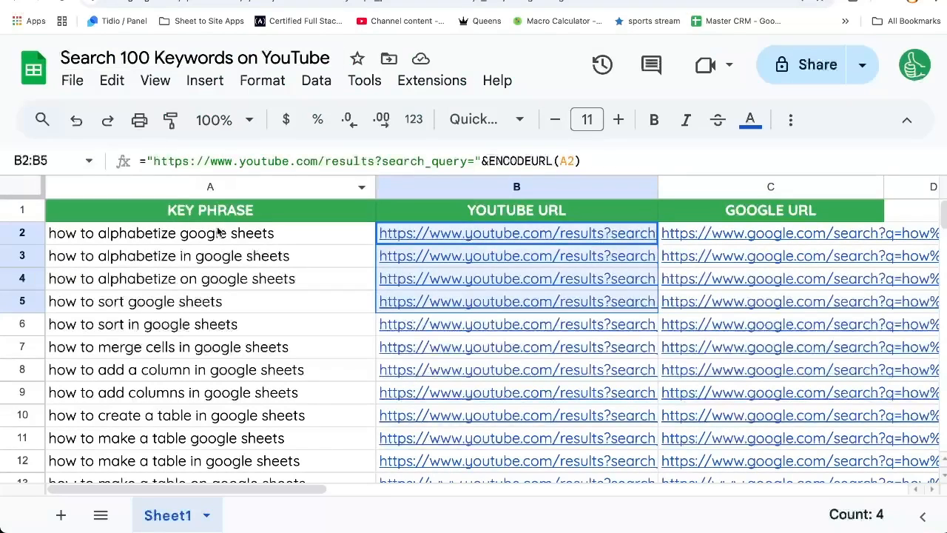
# Browse the Better Sheets SheetLord product page and open the SearchLord sheet.
pyautogui.click(261, 233)
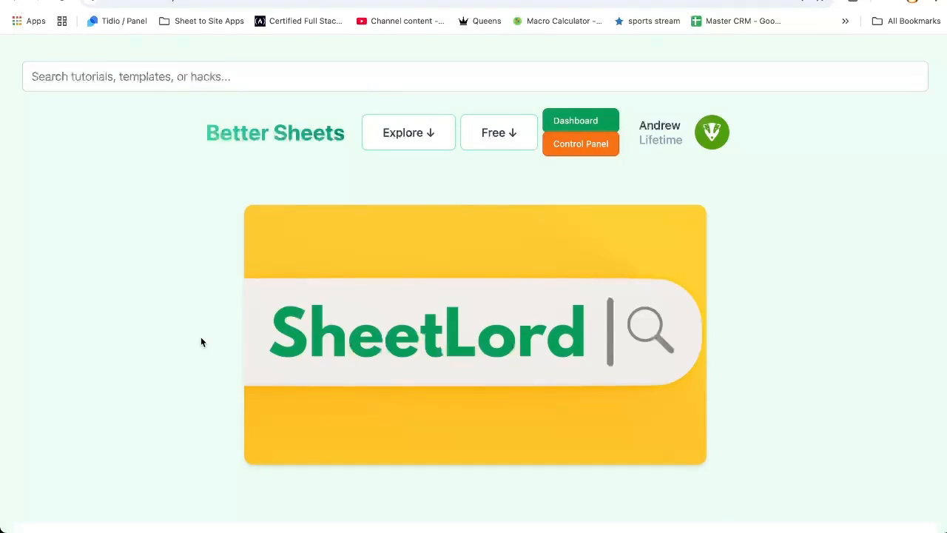
pyautogui.scroll(-2, 182, 345)
pyautogui.scroll(-3, 182, 345)
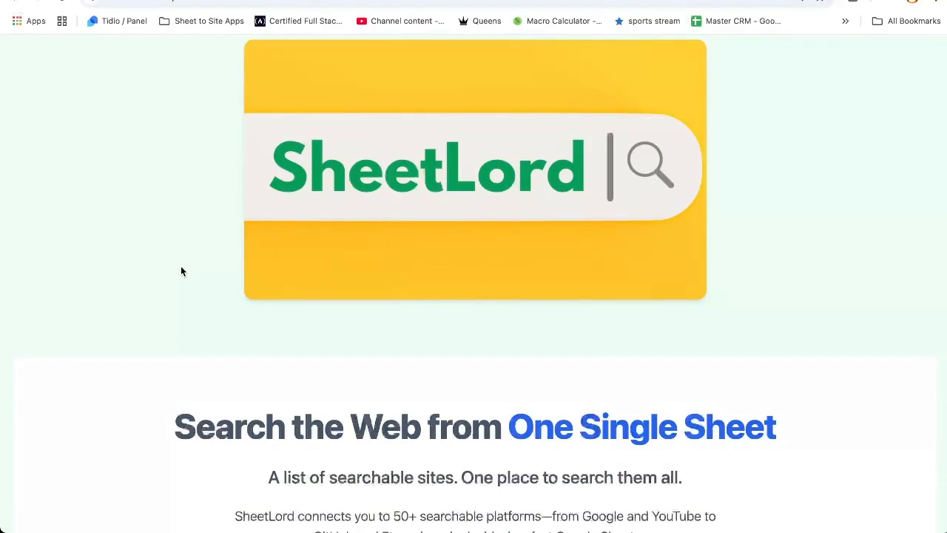
pyautogui.scroll(-5, 181, 272)
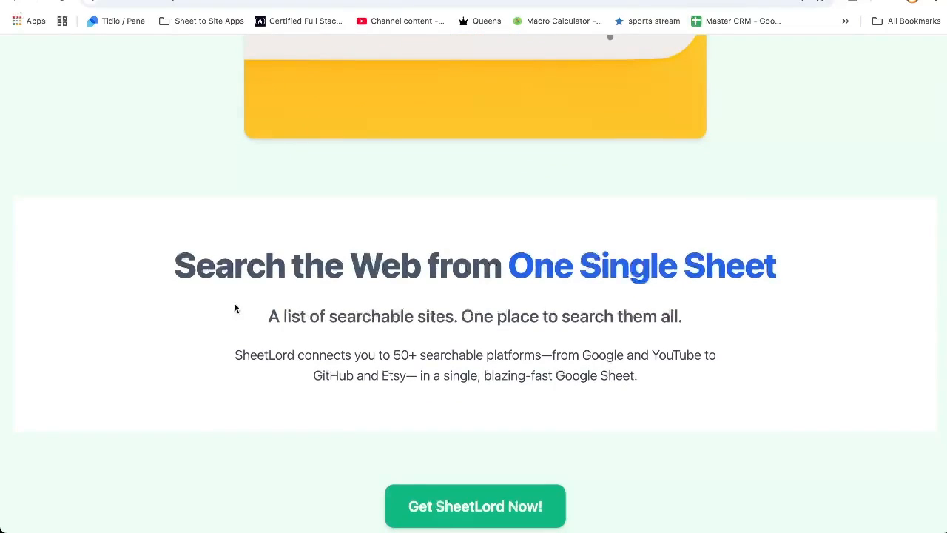
pyautogui.moveTo(404, 360); pyautogui.dragTo(421, 361)
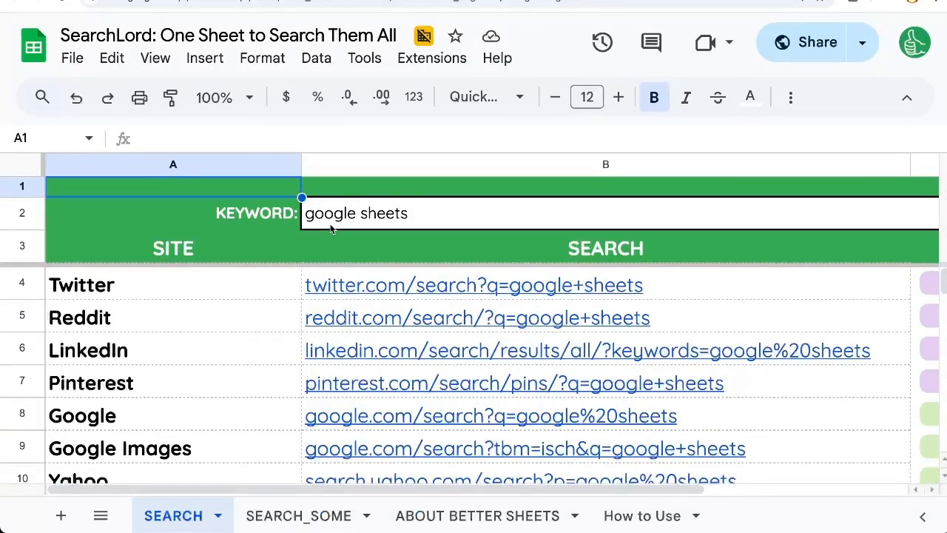
# Inspect the SearchLord search formulas that build URLs with SUBSTITUTE on the keyword cell.
pyautogui.scroll(-1, 325, 228)
pyautogui.click(245, 318)
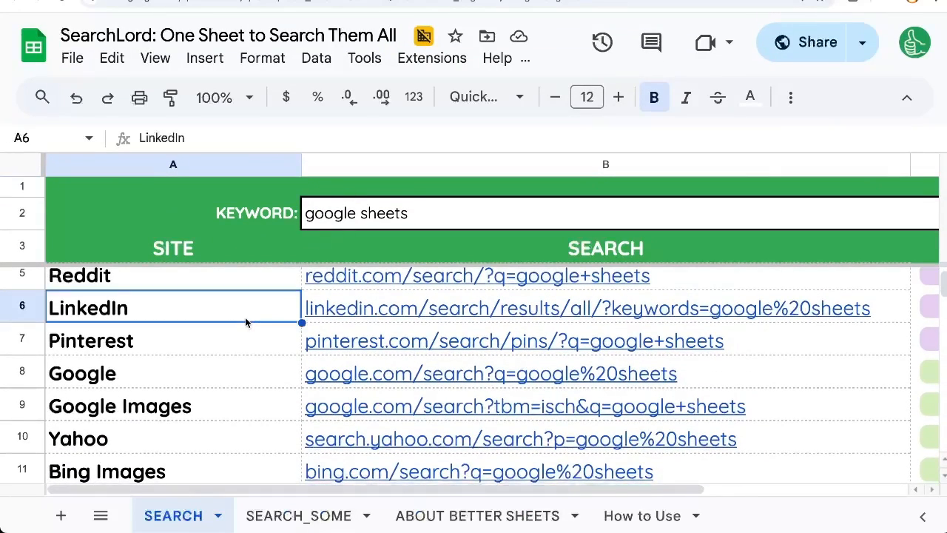
pyautogui.scroll(1, 245, 322)
pyautogui.moveTo(325, 287); pyautogui.dragTo(352, 381)
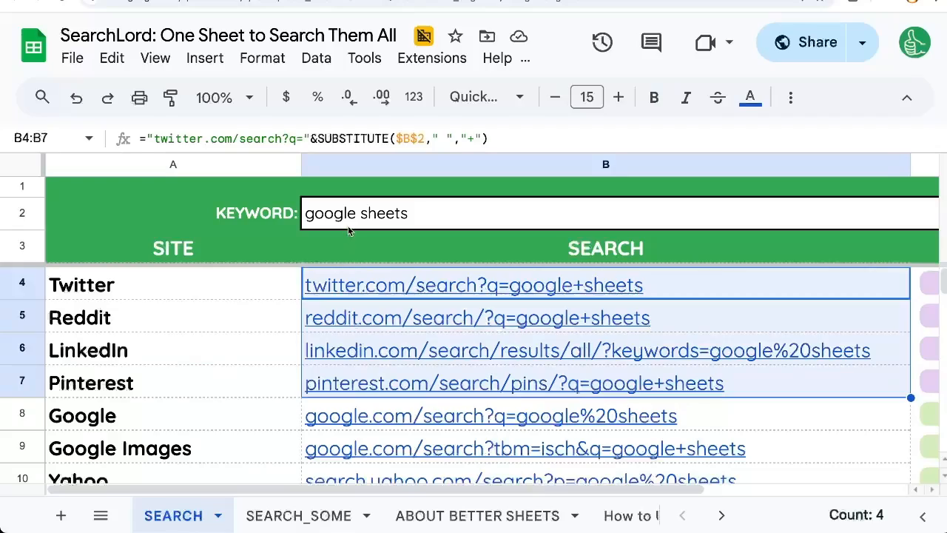
pyautogui.click(348, 226)
pyautogui.scroll(-1, 372, 318)
pyautogui.hscroll(2, 373, 318)
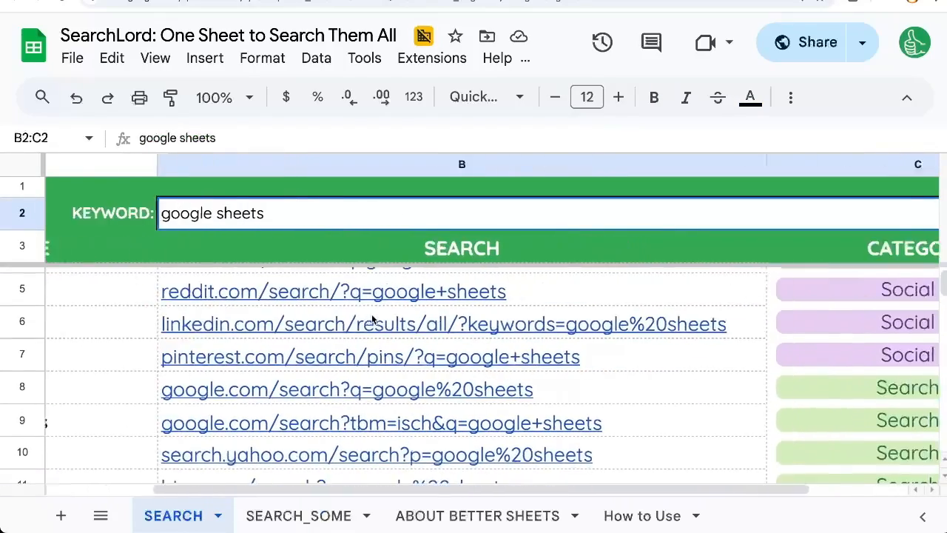
pyautogui.hscroll(2, 372, 319)
pyautogui.scroll(-1, 544, 376)
pyautogui.hscroll(-5, 544, 376)
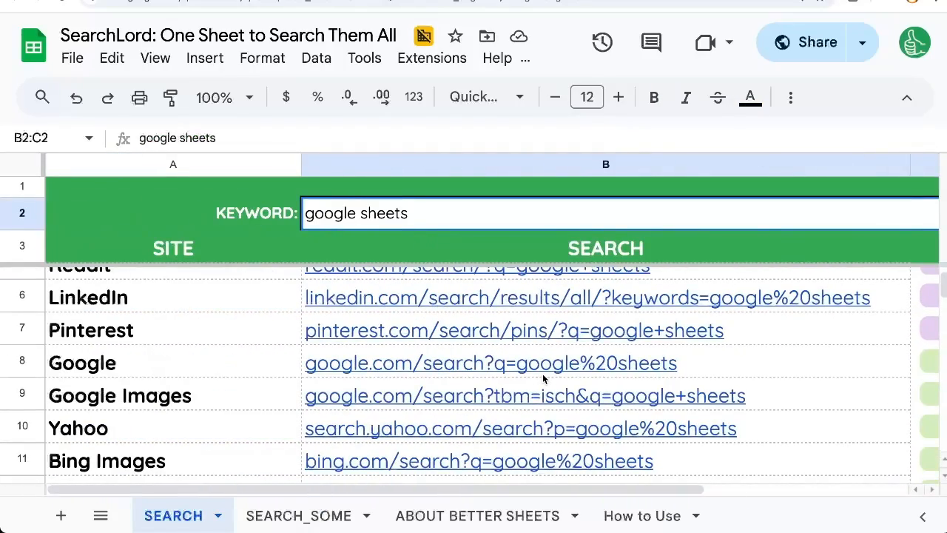
# Scroll through the SearchLord list of searchable sites and their categories.
pyautogui.hotkey('ctrl', '-')
pyautogui.scroll(-5, 544, 377)
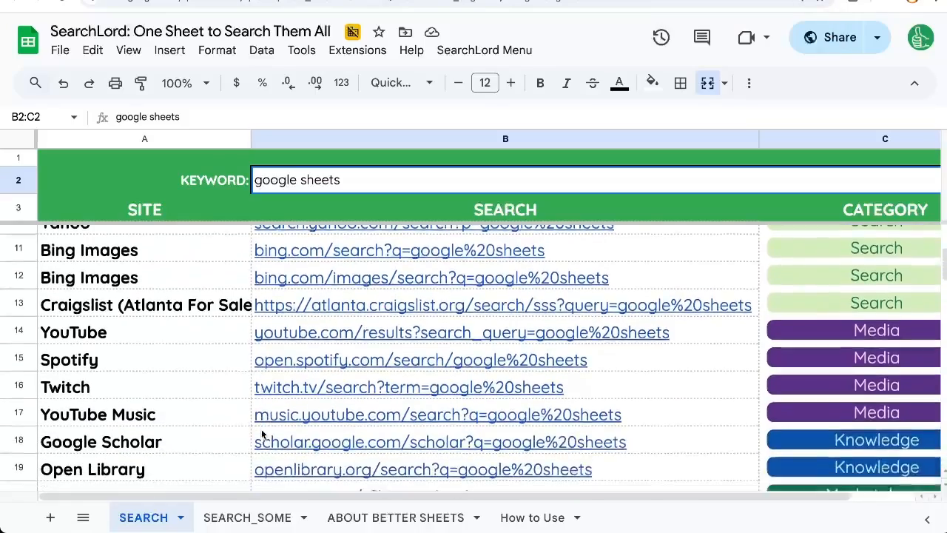
pyautogui.moveTo(171, 335); pyautogui.dragTo(171, 349)
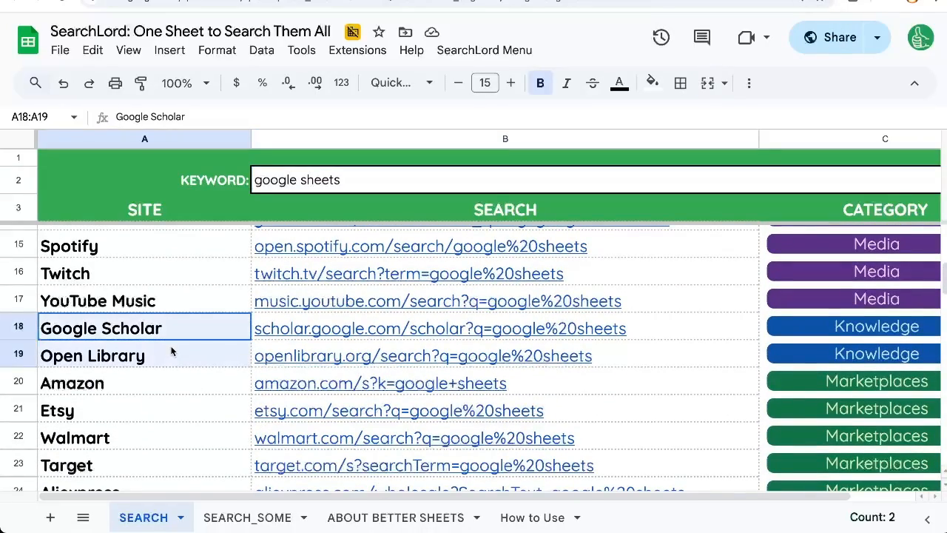
pyautogui.click(171, 365)
pyautogui.click(165, 382)
pyautogui.scroll(-5, 164, 363)
pyautogui.click(165, 362)
pyautogui.click(161, 365)
pyautogui.scroll(-3, 162, 365)
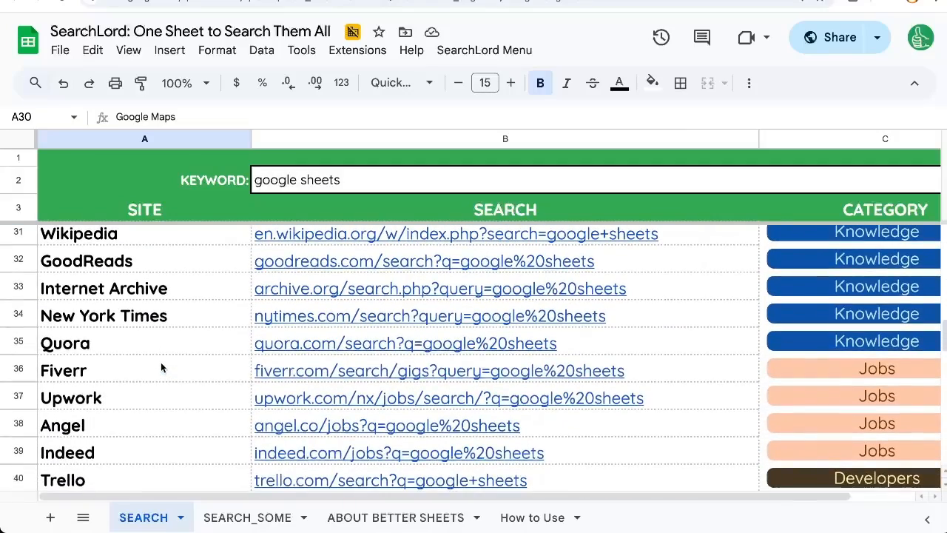
pyautogui.click(160, 370)
pyautogui.scroll(-2, 163, 378)
pyautogui.scroll(-2, 159, 274)
pyautogui.click(159, 268)
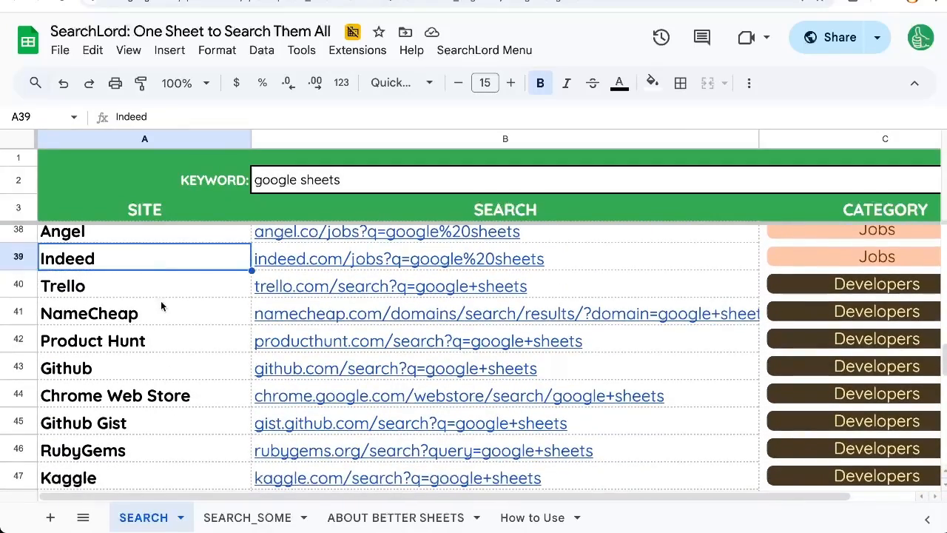
pyautogui.click(160, 301)
pyautogui.scroll(-1, 161, 301)
pyautogui.scroll(-3, 160, 300)
pyautogui.click(134, 368)
pyautogui.click(133, 393)
pyautogui.scroll(-4, 130, 392)
pyautogui.click(126, 392)
pyautogui.click(152, 337)
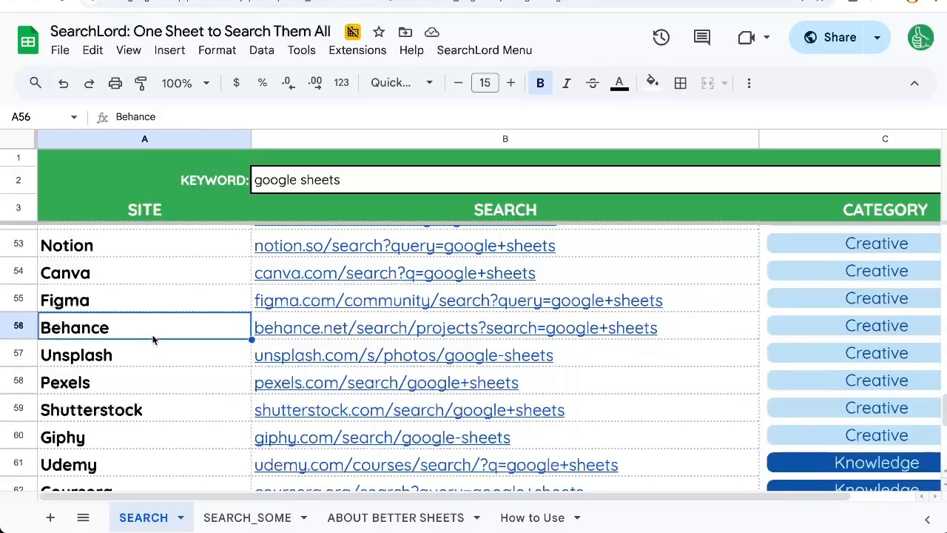
pyautogui.scroll(-5, 153, 340)
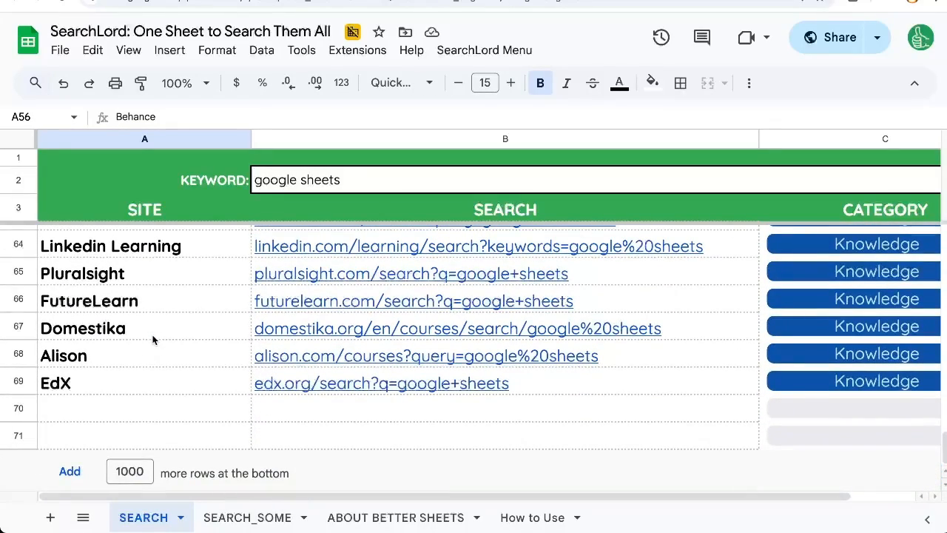
pyautogui.click(125, 393)
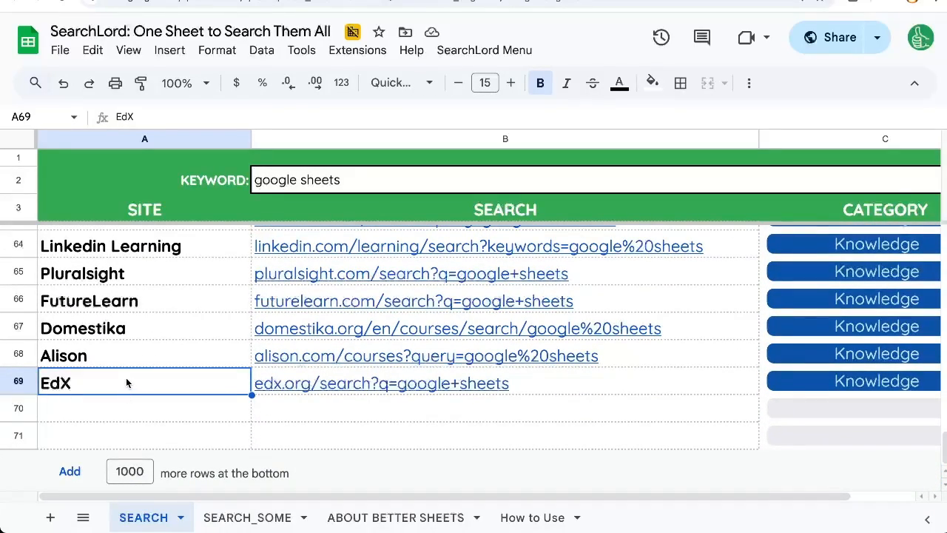
pyautogui.scroll(20, 127, 383)
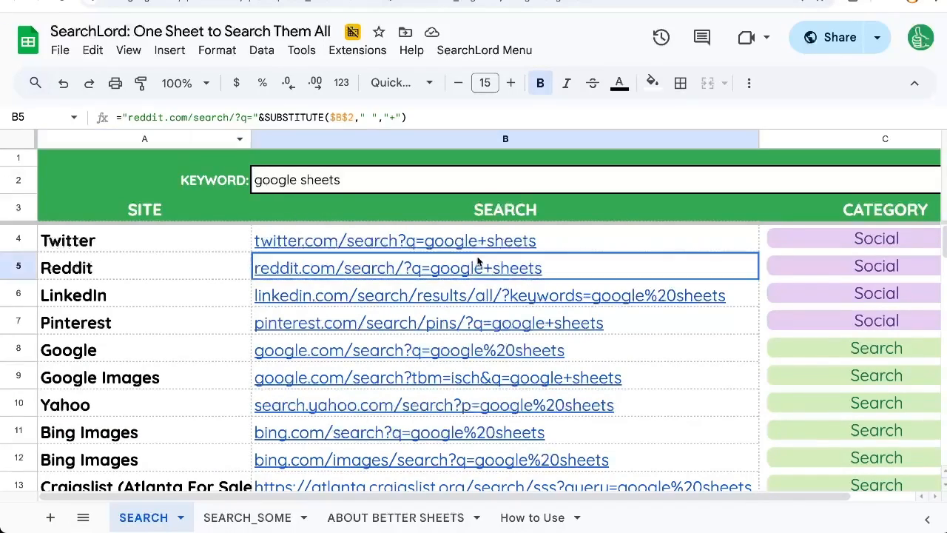
# Select ranges of SearchLord search URL formulas to compare their structure.
pyautogui.moveTo(480, 268); pyautogui.dragTo(477, 484)
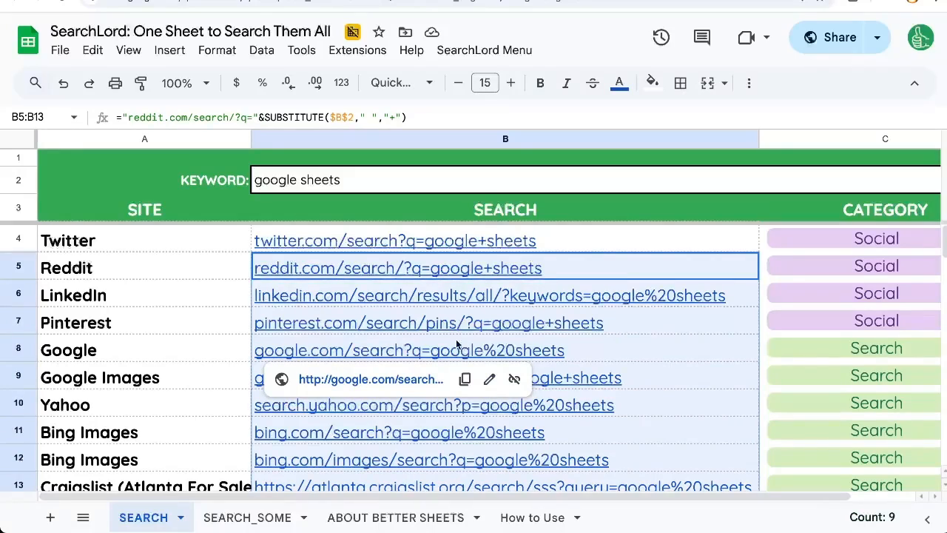
pyautogui.moveTo(351, 241); pyautogui.dragTo(360, 402)
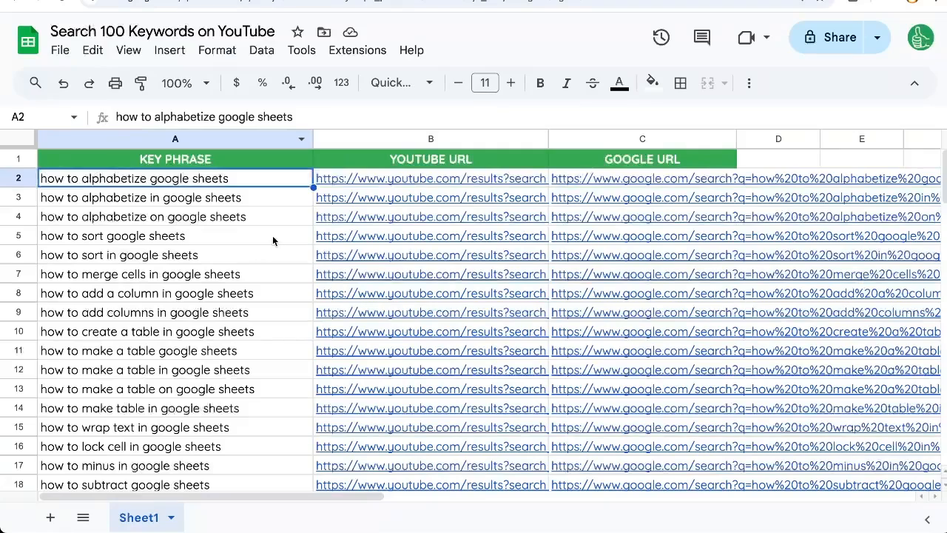
pyautogui.click(227, 215)
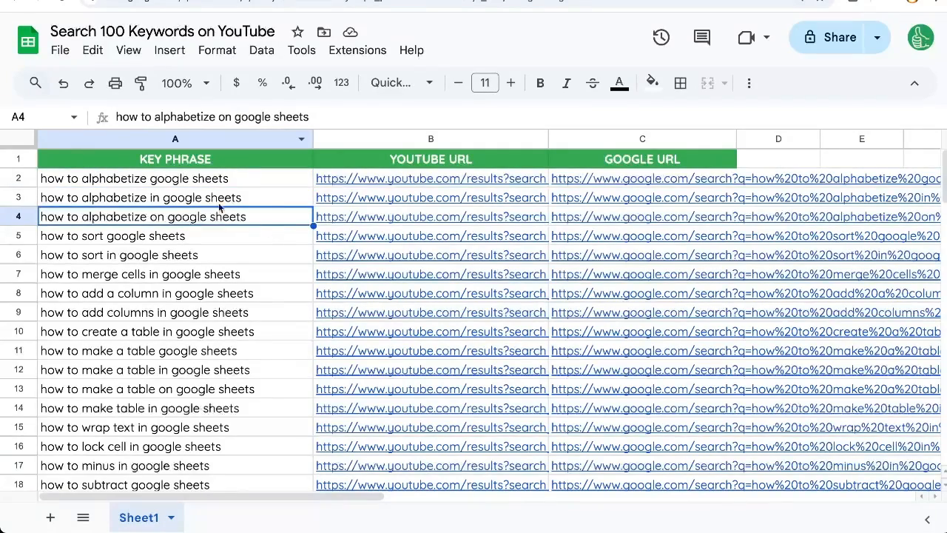